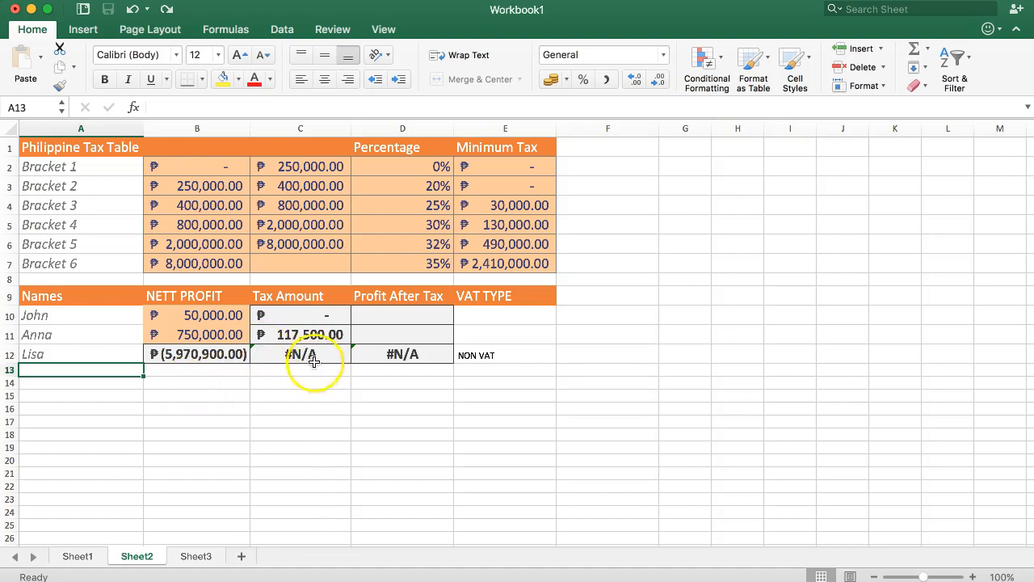
Step: Inspect the tax amount formula in C12 and the net profit formula in B12
left_click(308, 357)
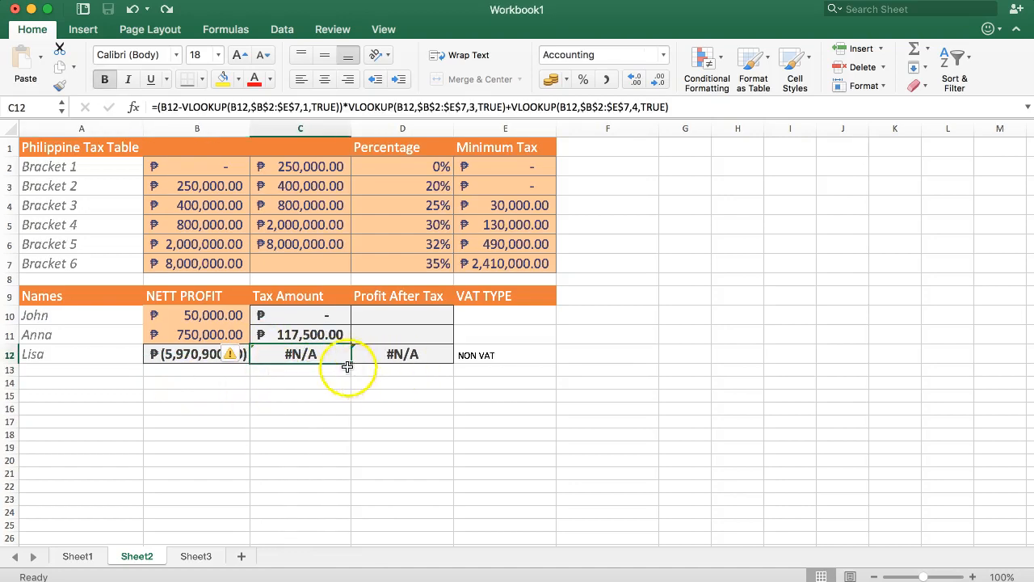
left_click(288, 378)
left_click(217, 348)
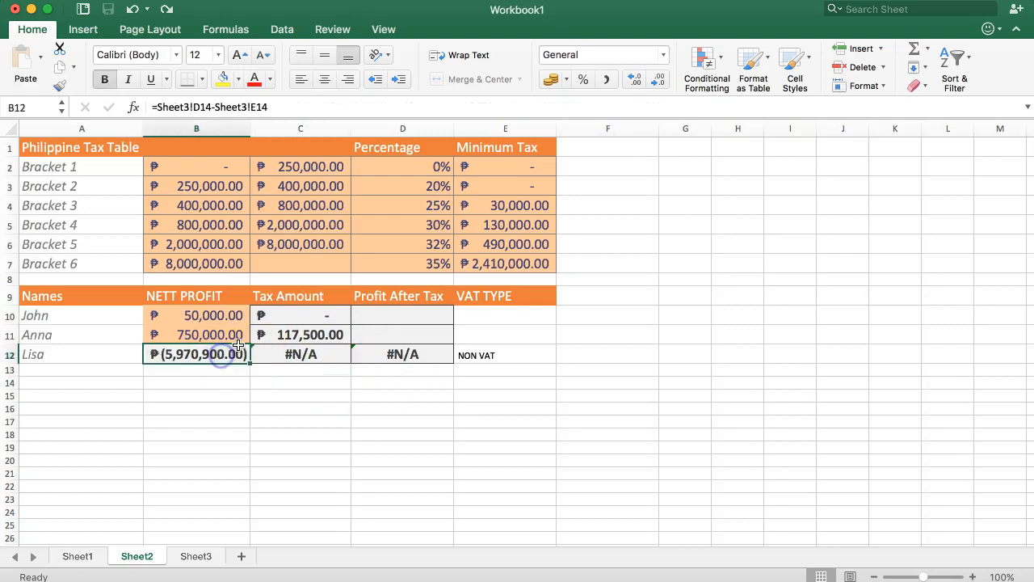
Step: On Sheet3, examine the VAT and Gross Profit columns with their totals, and the January sales and expenses
left_click(194, 558)
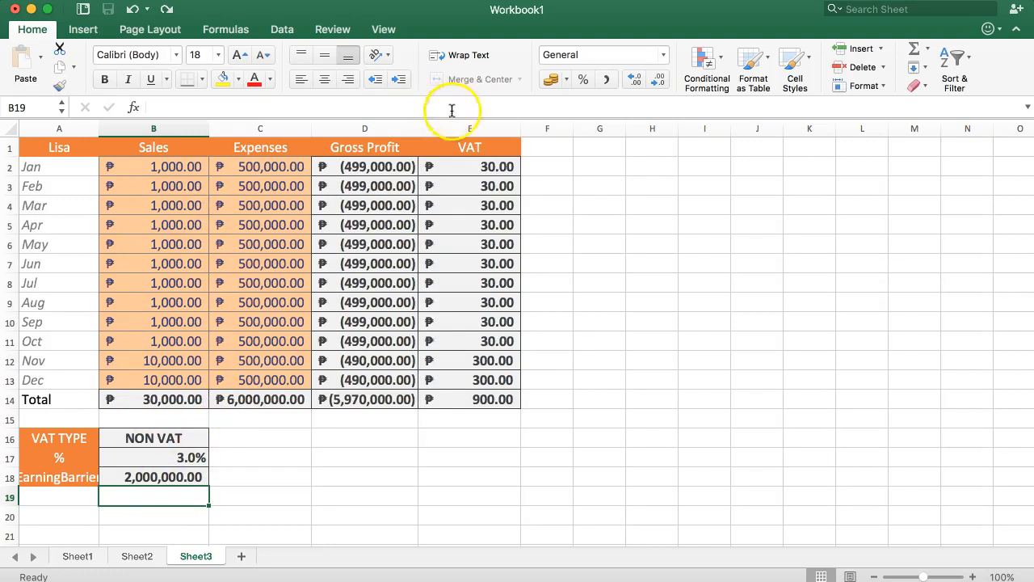
left_click_drag(485, 167, 488, 395)
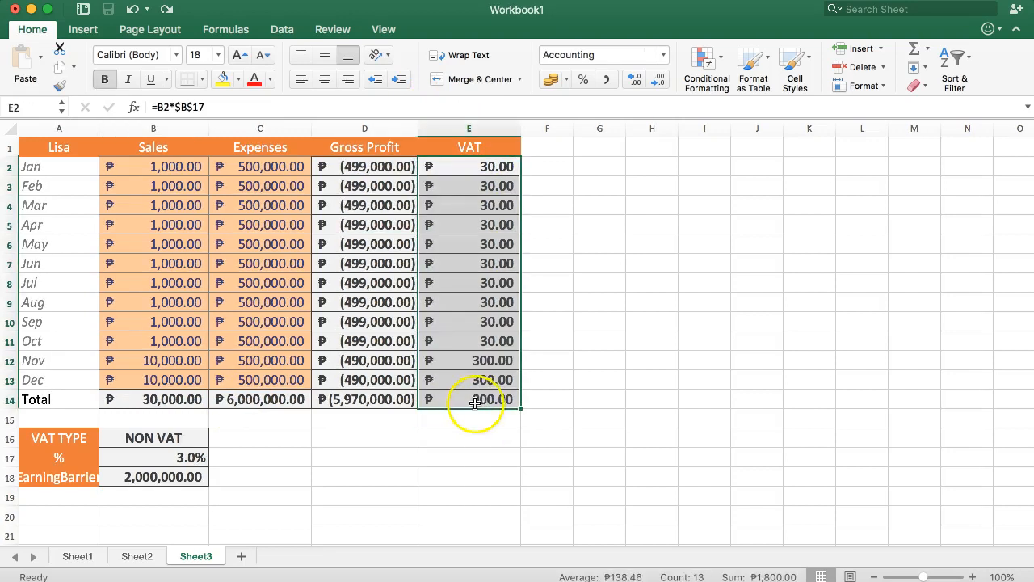
left_click(441, 404)
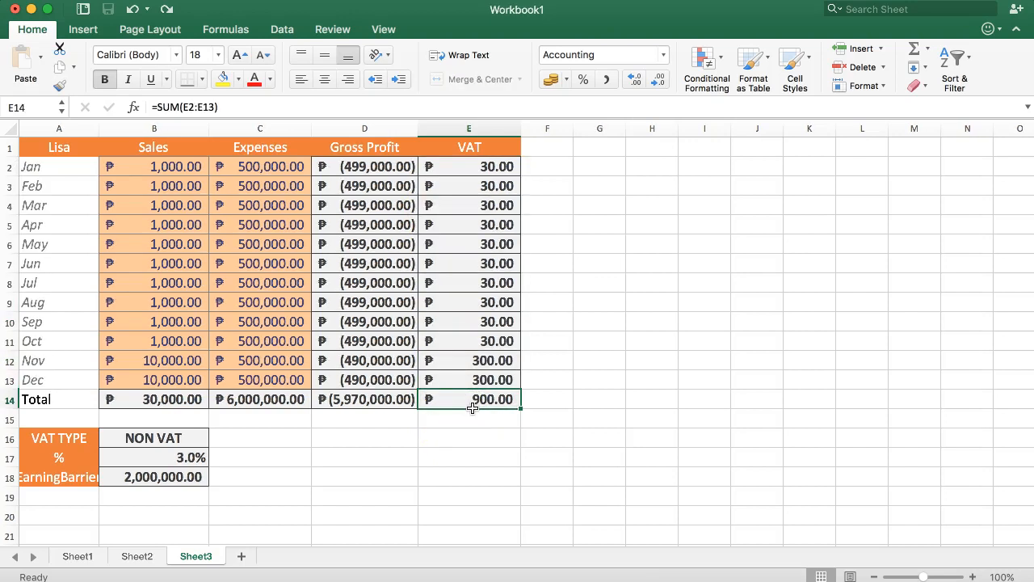
left_click_drag(361, 166, 372, 394)
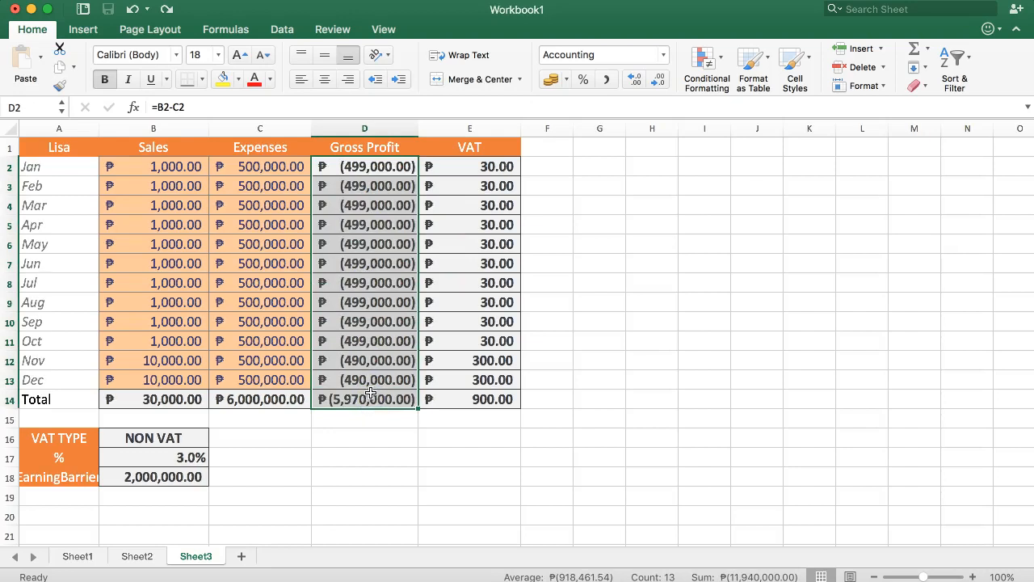
left_click(180, 166)
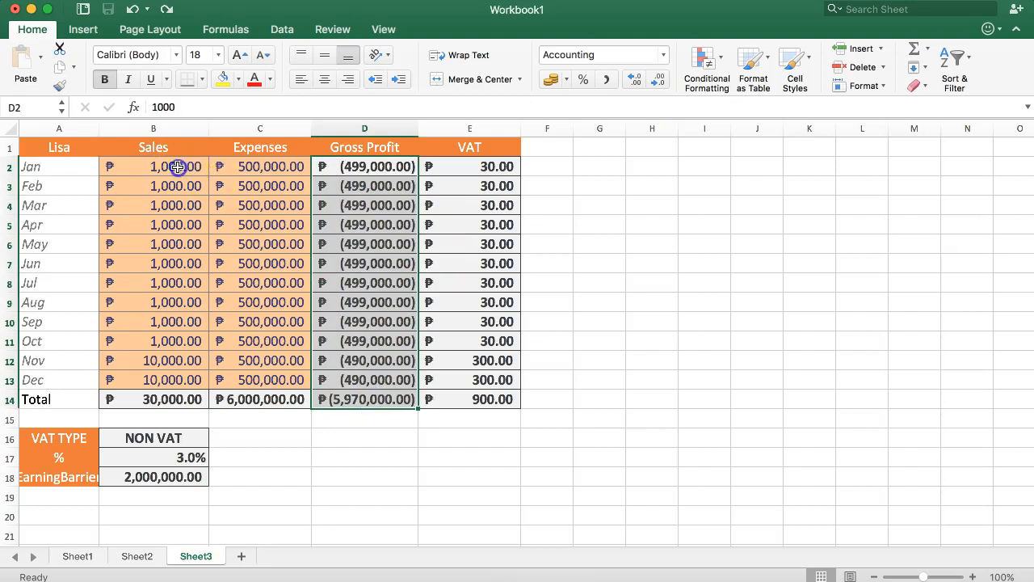
left_click(236, 166)
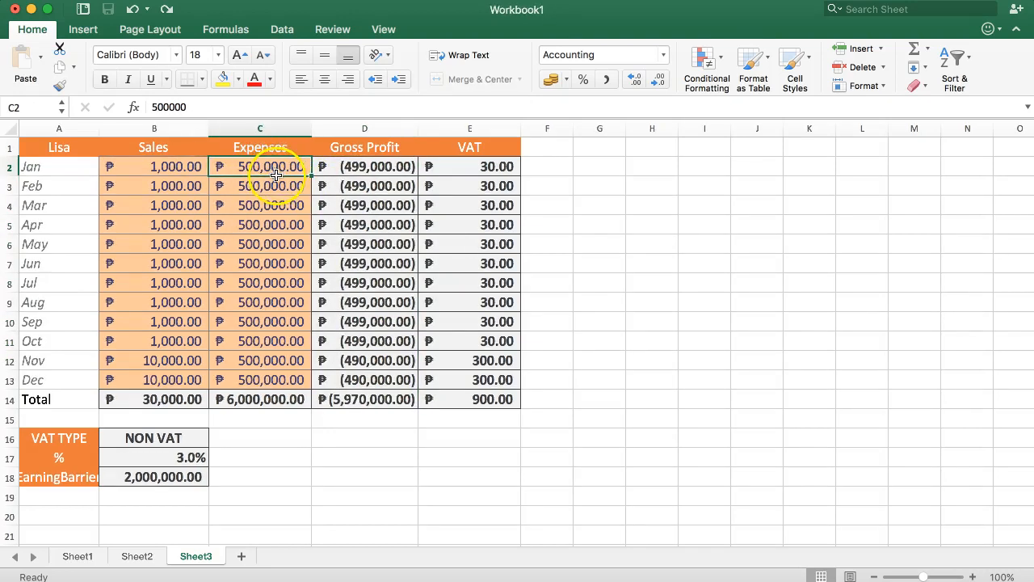
left_click(198, 168)
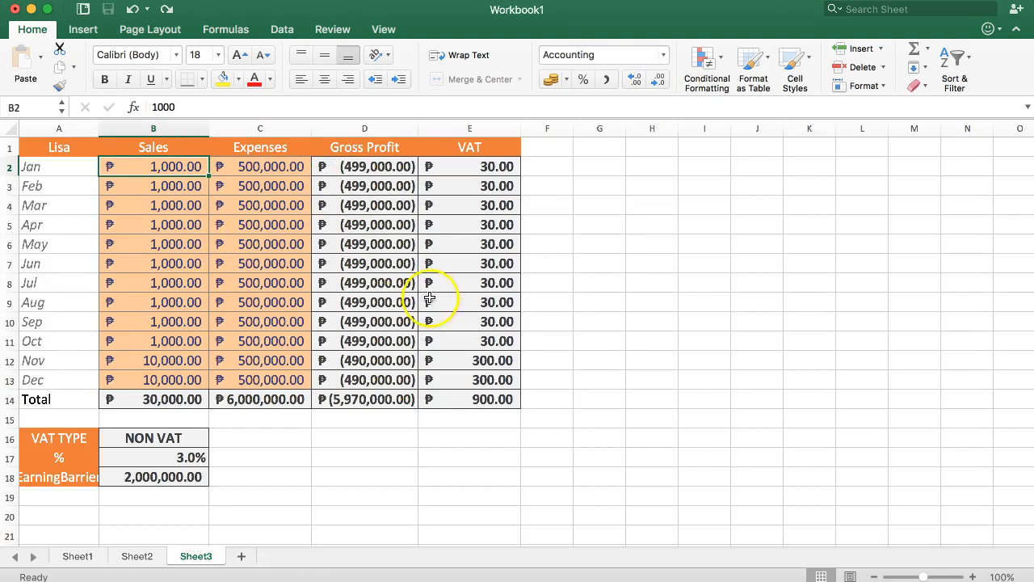
left_click(370, 404)
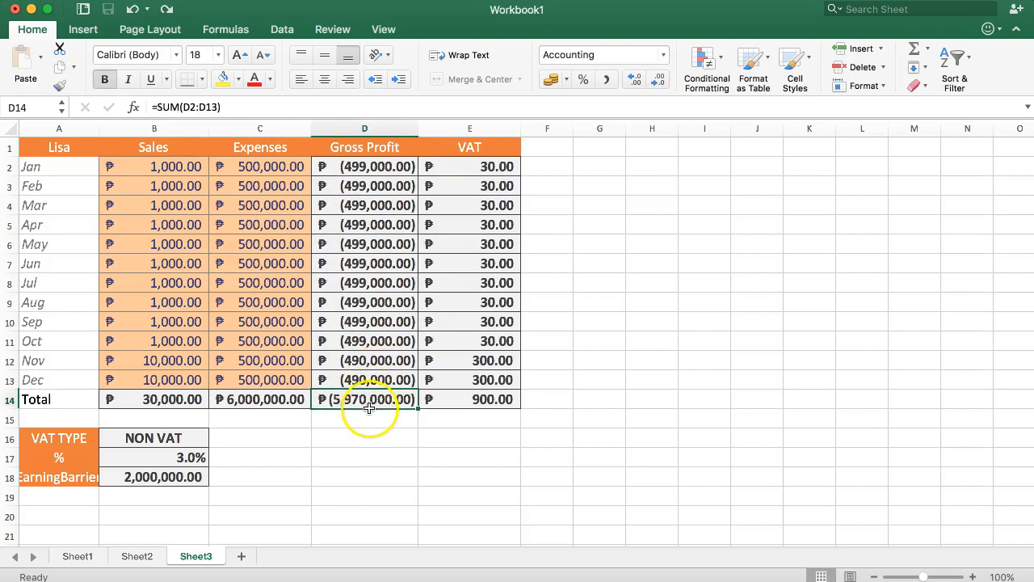
Step: Back on Sheet2, review row 12's net profit, tax amount and profit after tax
left_click(137, 557)
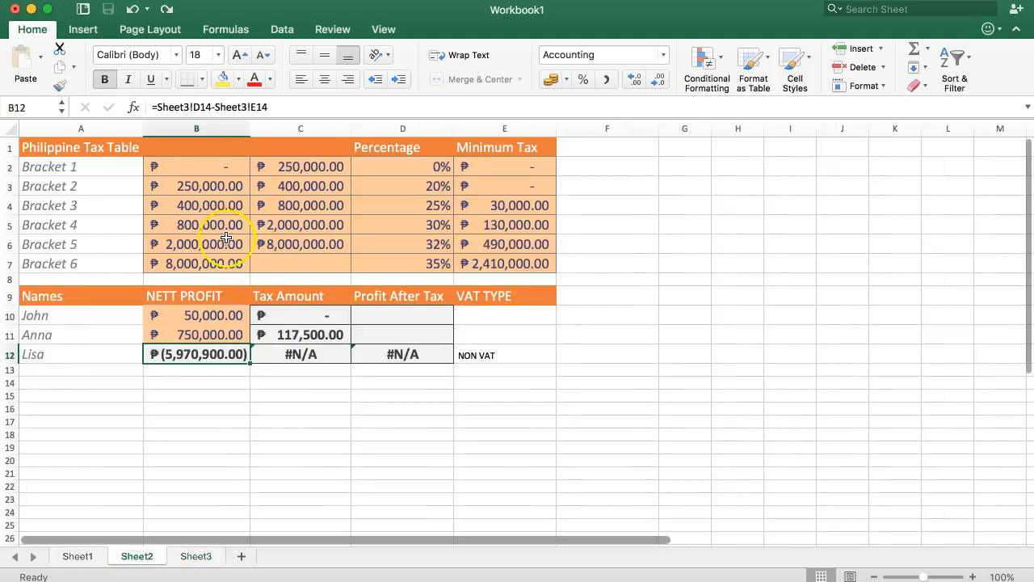
left_click(208, 355)
left_click(284, 363)
left_click(376, 357)
left_click(295, 355)
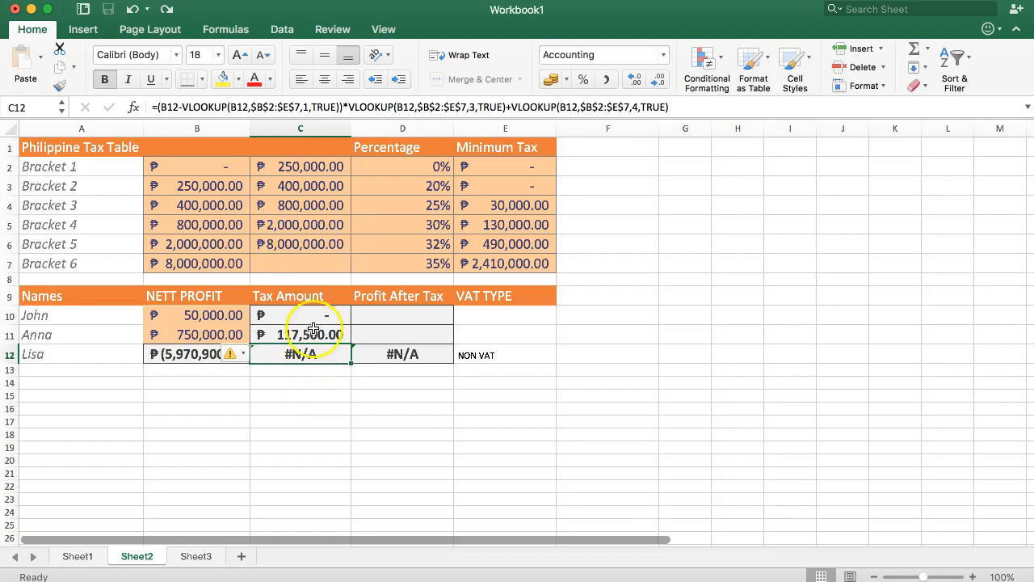
Step: Test the tax formula with a net profit of -1000 in B10, and undo the entry
left_click(185, 322)
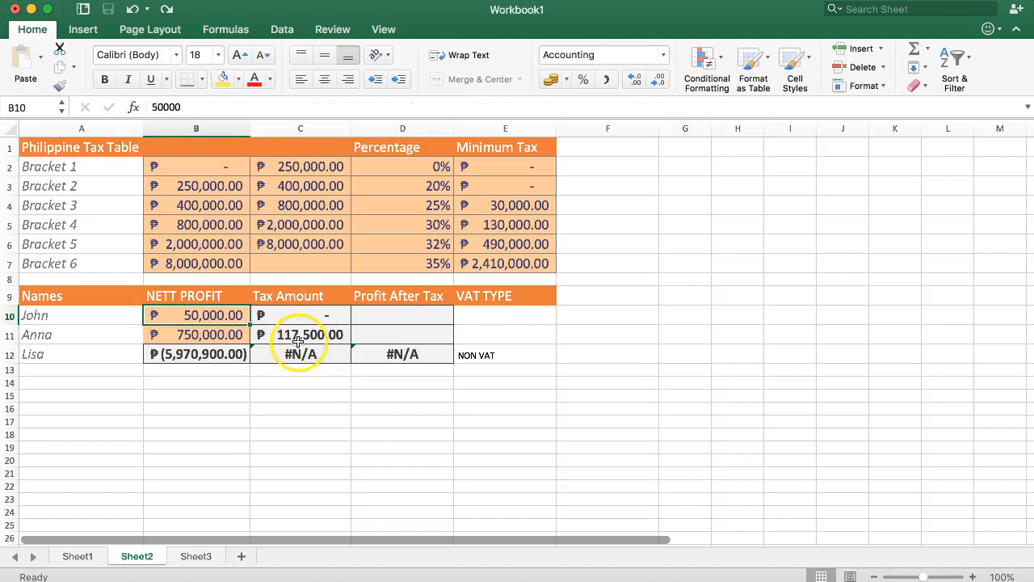
type("-1000")
key("Return")
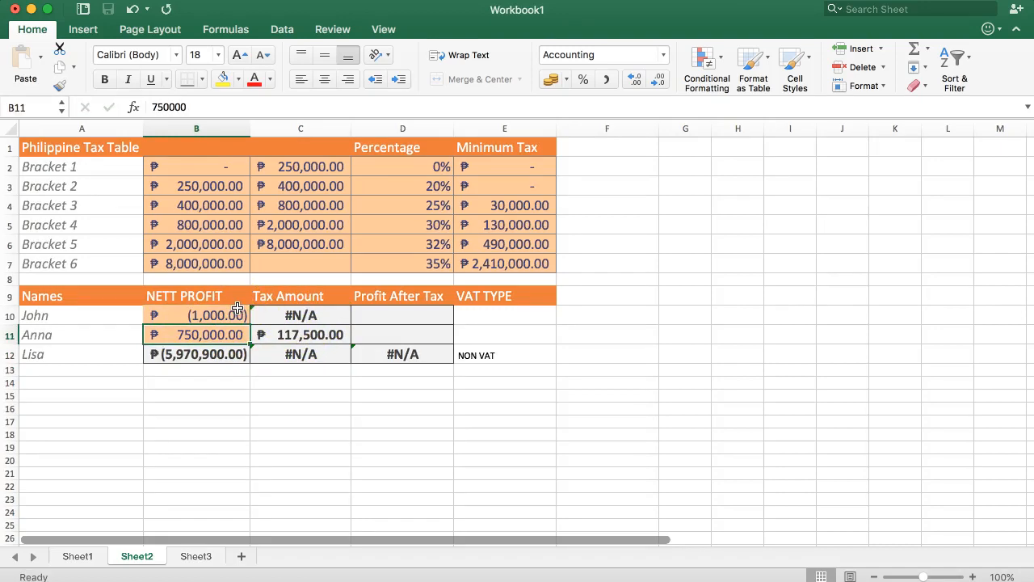
key("super+z")
left_click(330, 319)
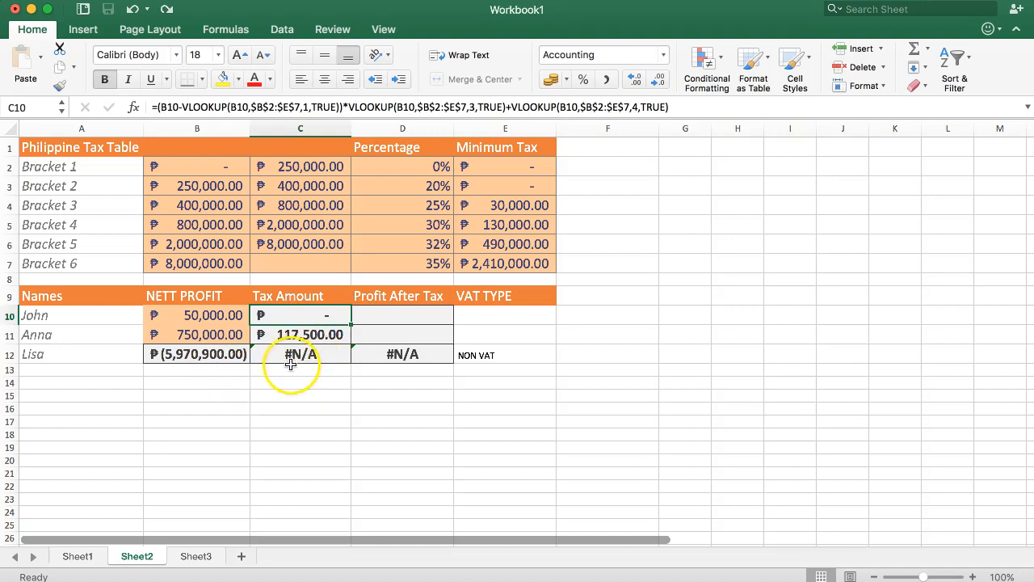
Step: Try net profits of 500, 0 and -1 in B12 to test the row's tax formula
left_click(217, 353)
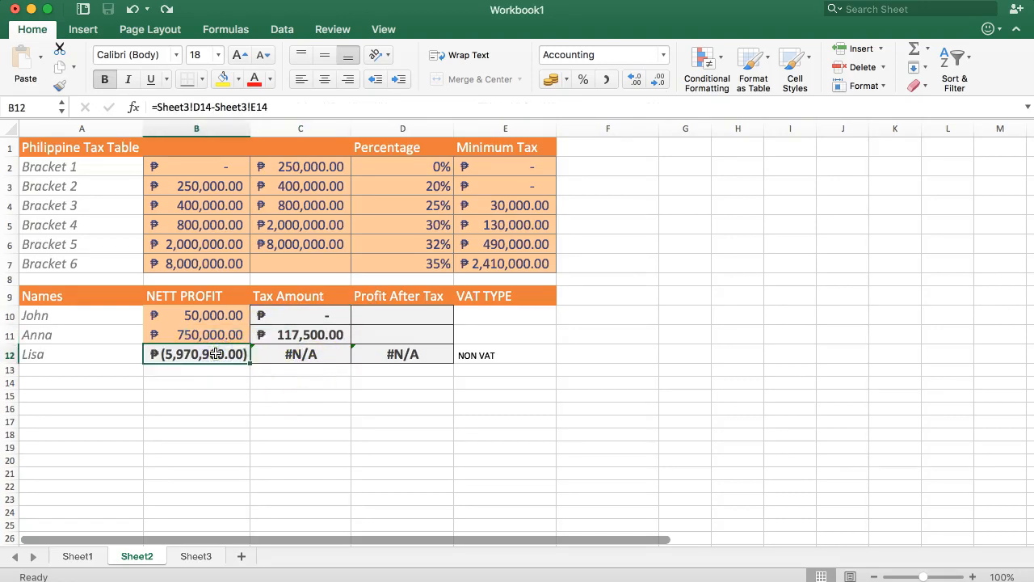
type("500")
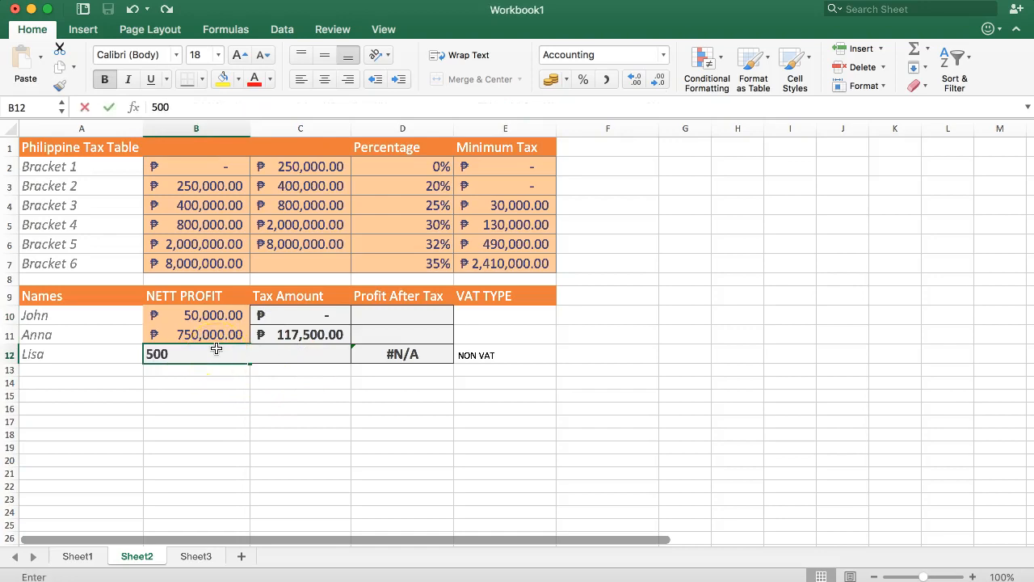
key("Return")
left_click(216, 353)
type("500.00")
key("Return")
left_click(216, 353)
type("0")
key("Return")
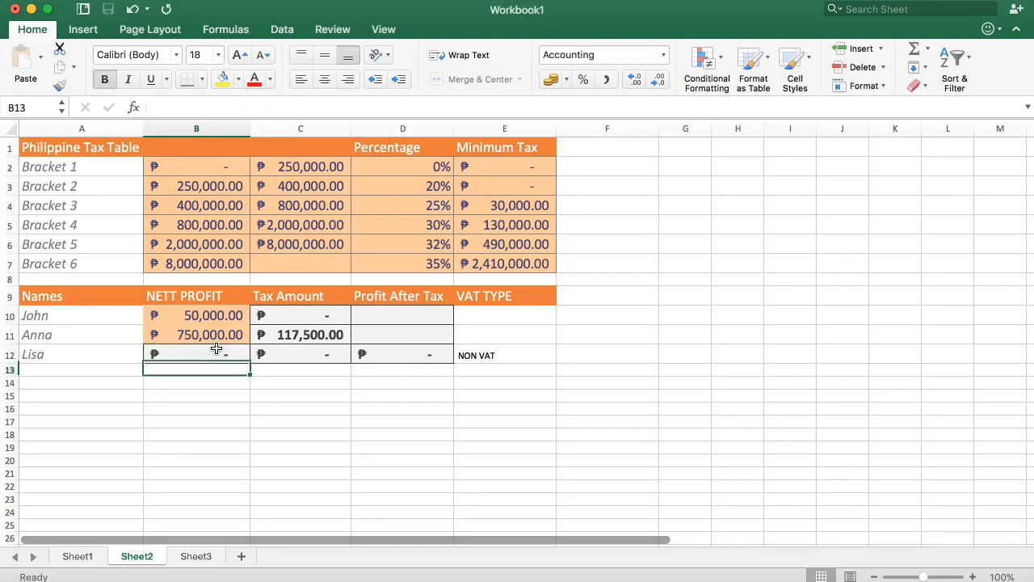
left_click(217, 349)
key("Return")
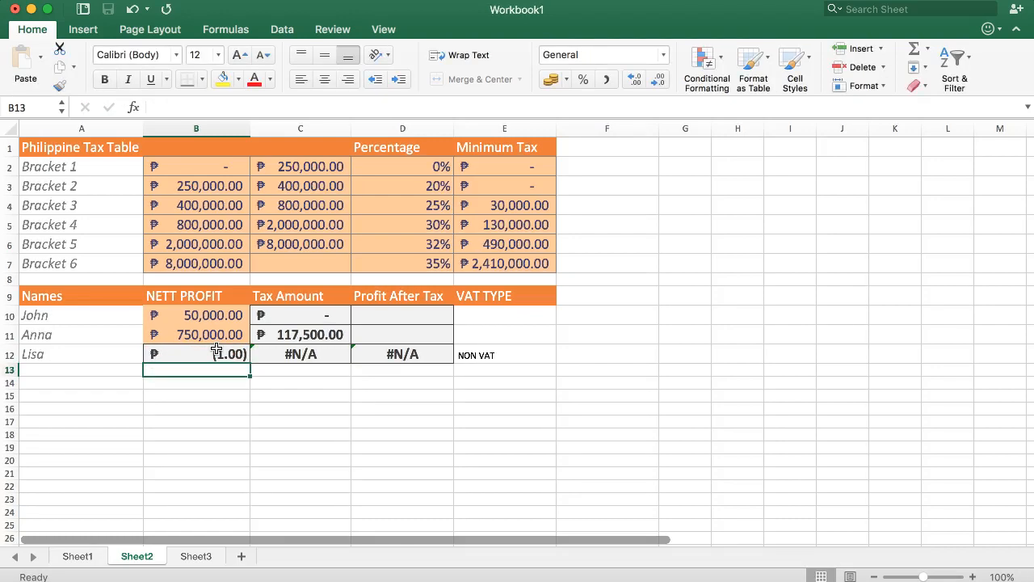
Step: Undo the test entries in B12 to restore its link to Sheet3
key("super+z")
key("super+z")
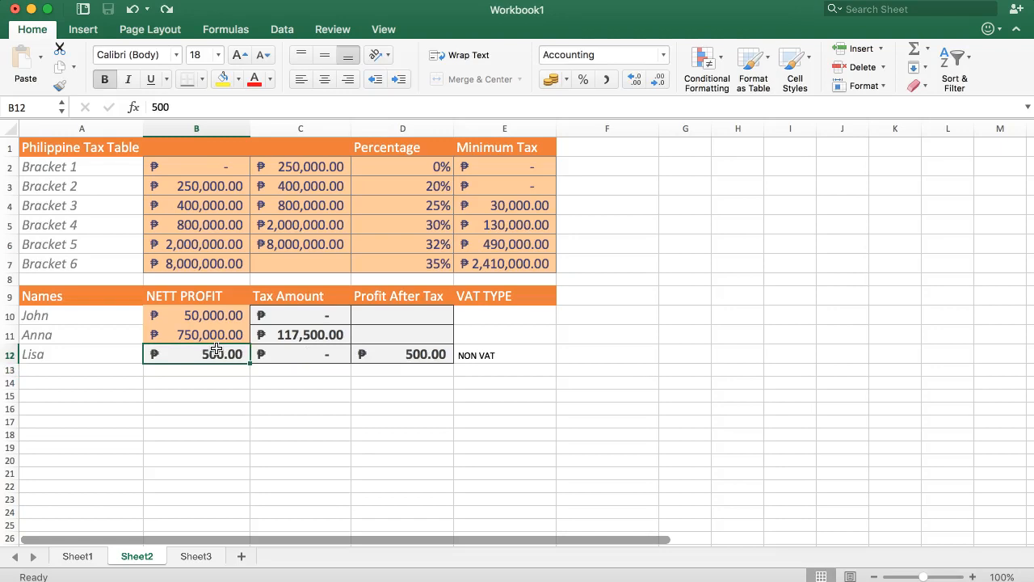
key("super+z")
left_click(219, 385)
left_click(225, 353)
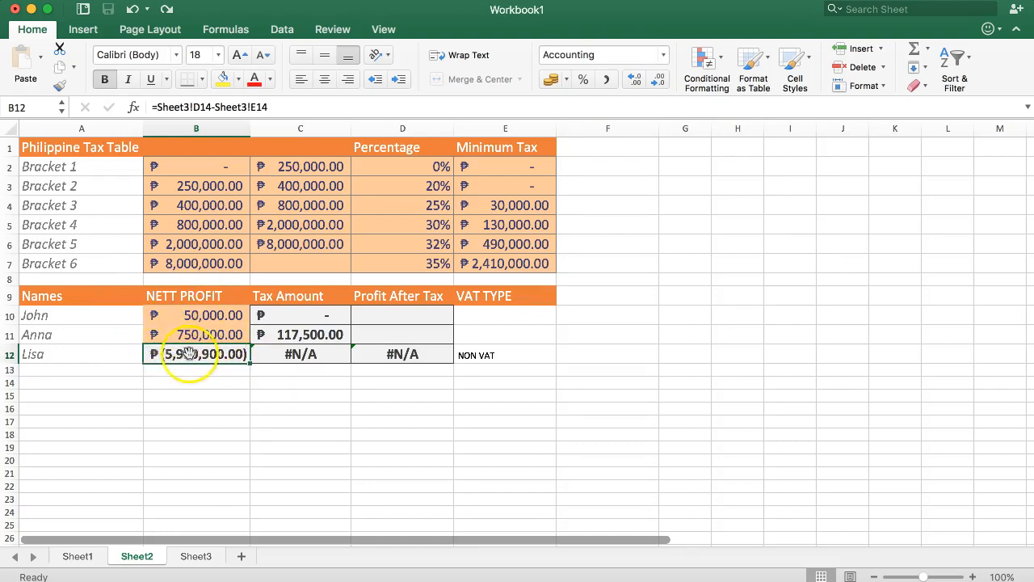
Step: Examine row 12 from net profit to profit after tax, and compare B12 with the net profit in B10
left_click(221, 384)
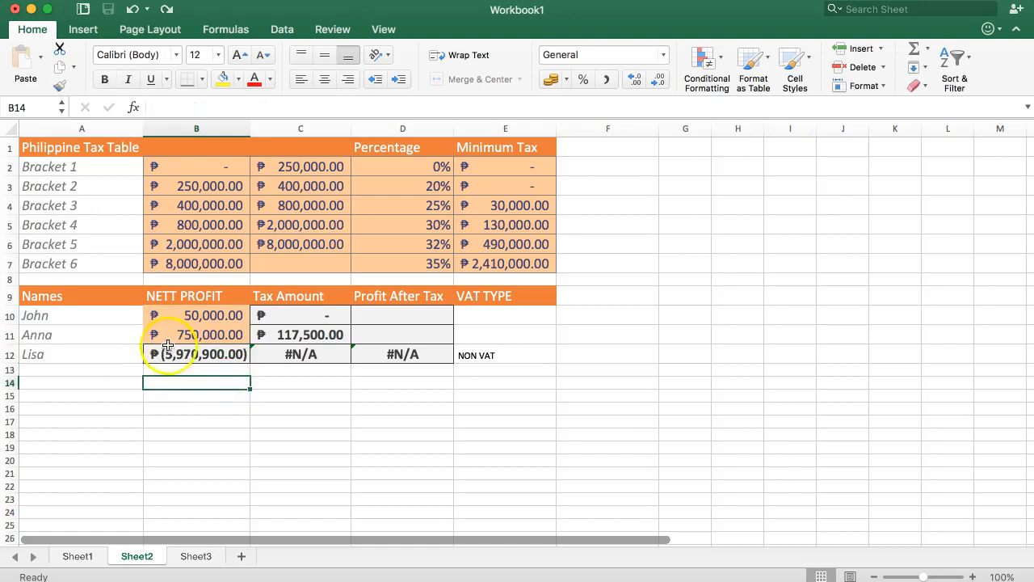
left_click_drag(248, 355, 472, 340)
left_click(399, 393)
left_click(225, 347)
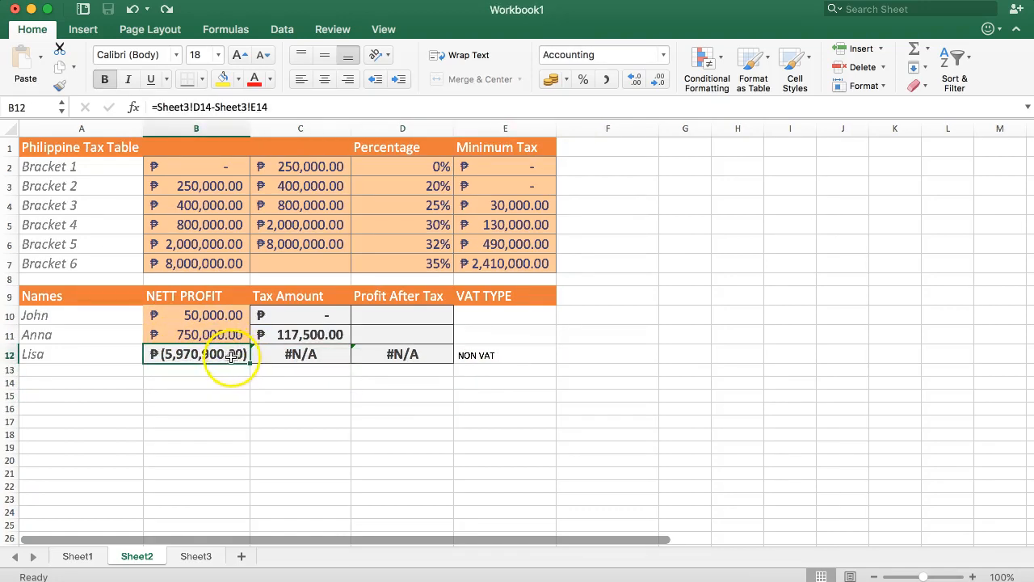
left_click(215, 315)
left_click(215, 353)
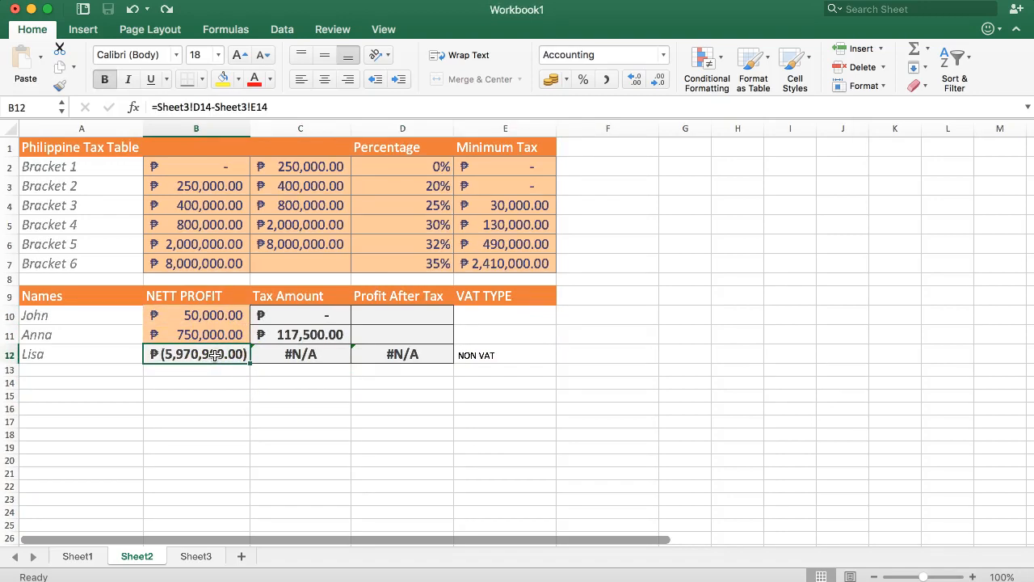
Step: Compare the tax amount formulas in C10 to C12 with Bracket 1's percentage and the net profit in B12
left_click(300, 353)
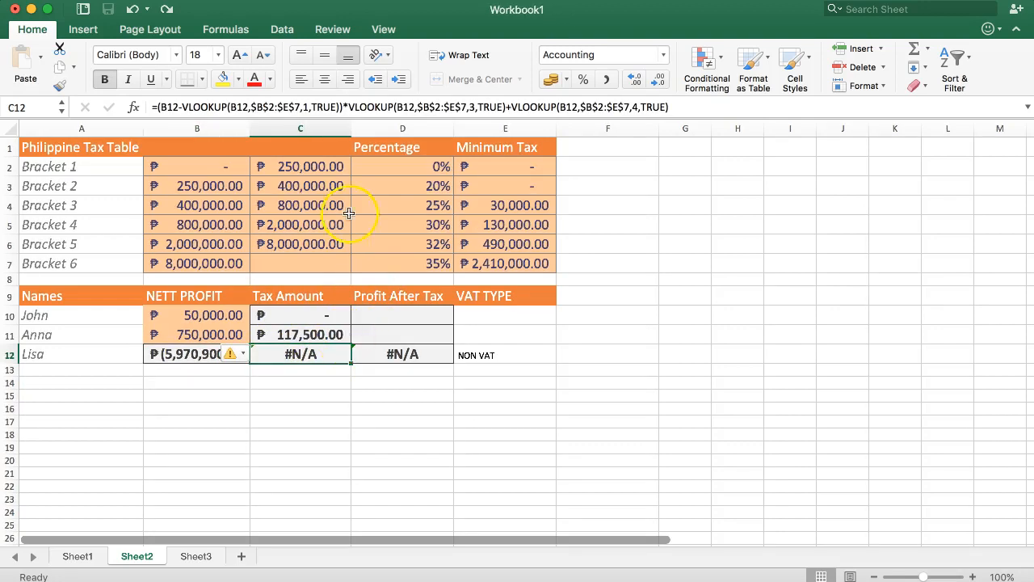
left_click(418, 167)
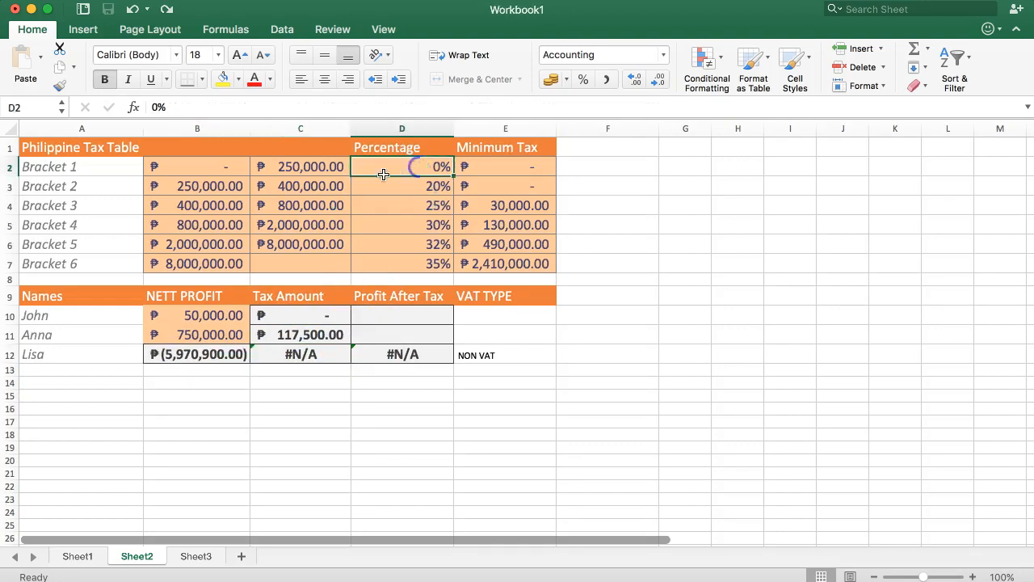
left_click(302, 315)
left_click(300, 335)
left_click(300, 353)
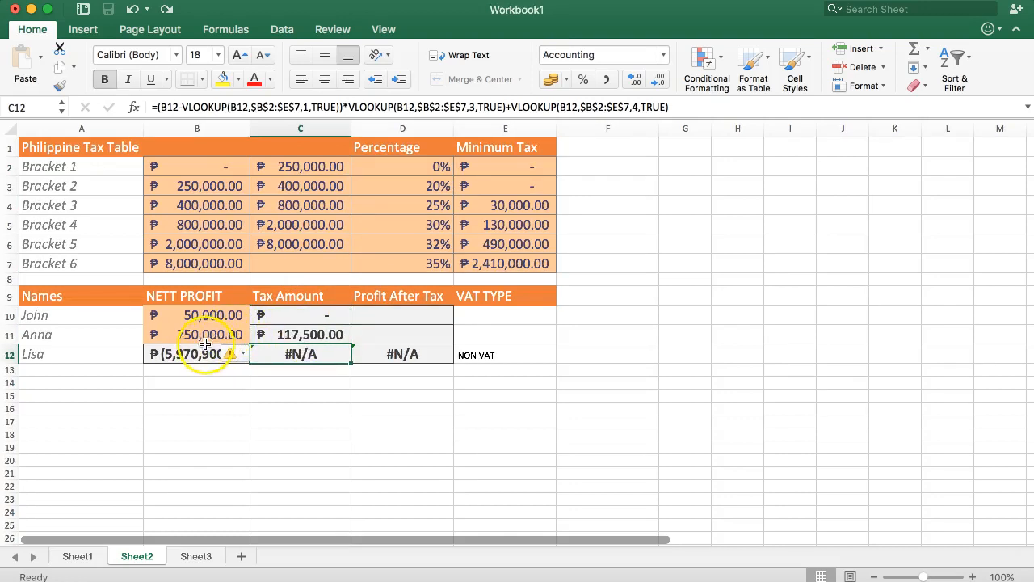
left_click(177, 360)
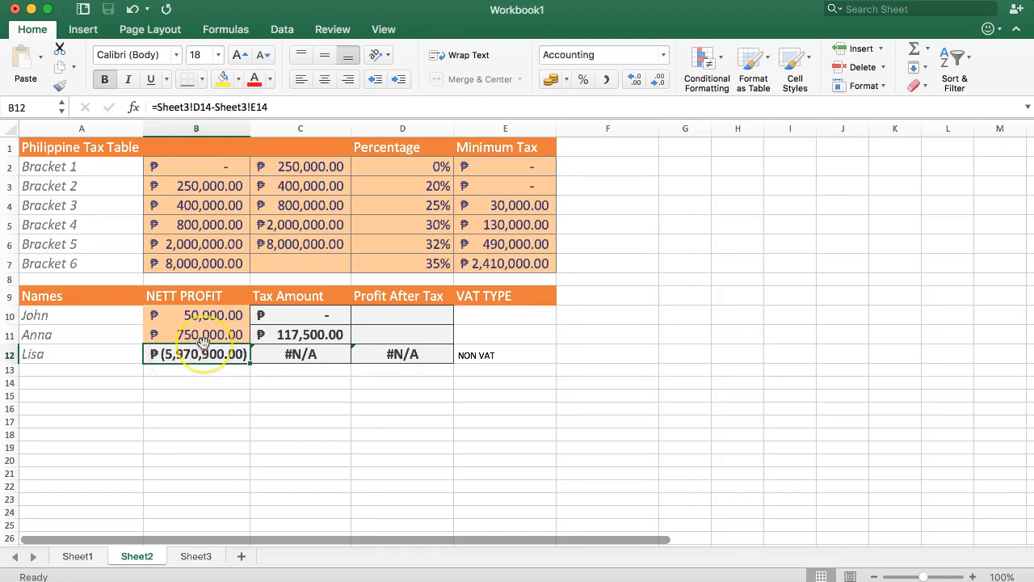
left_click(191, 381)
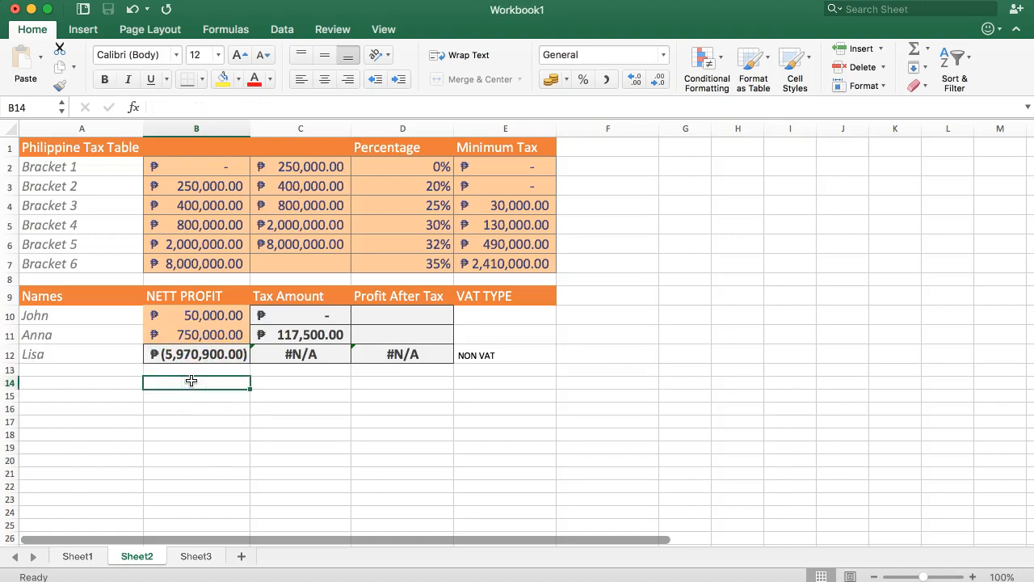
left_click(200, 352)
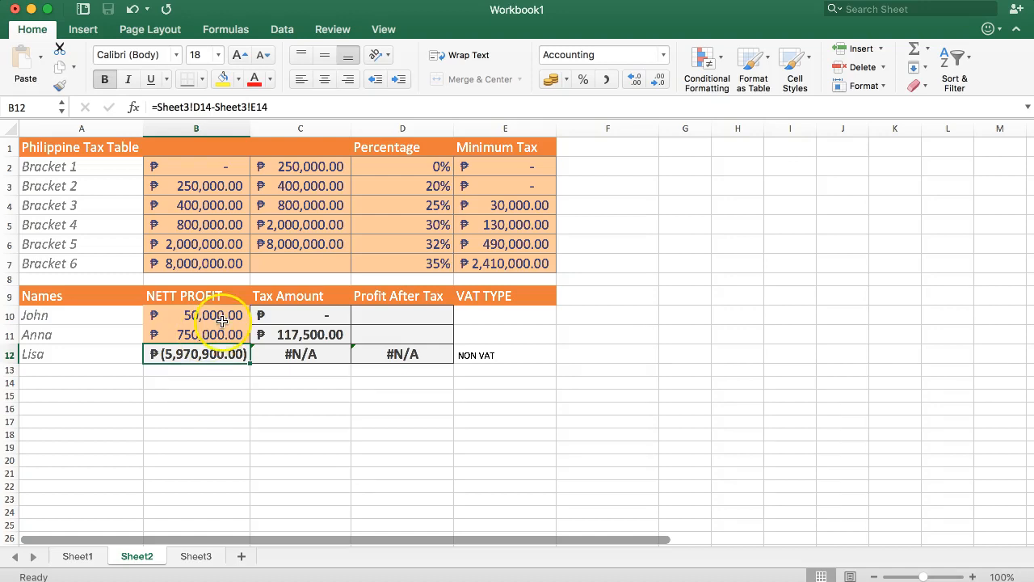
Step: Enter 10000000 in B14 and format it with a thousands separator
left_click(192, 380)
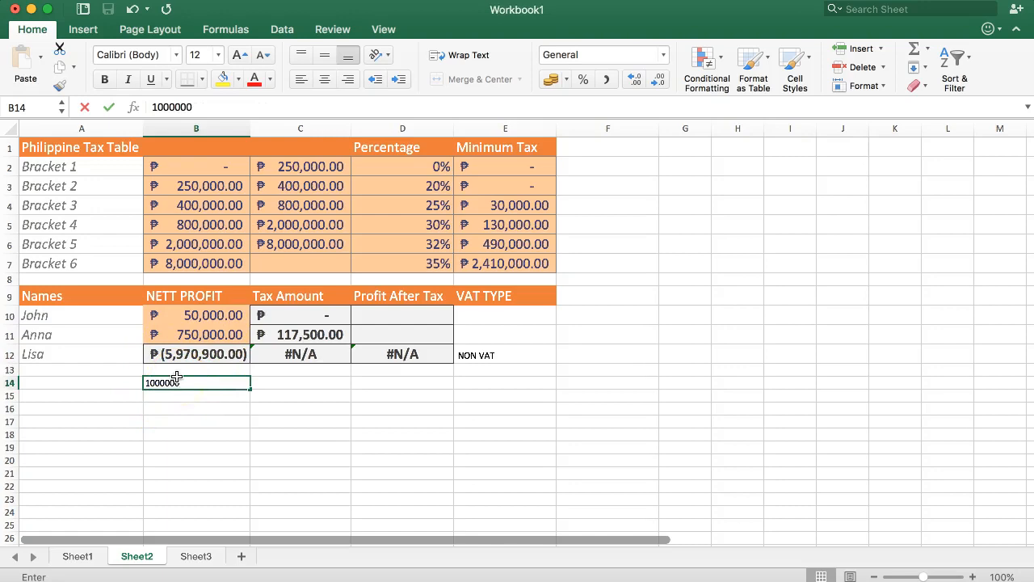
key("Return")
left_click(242, 380)
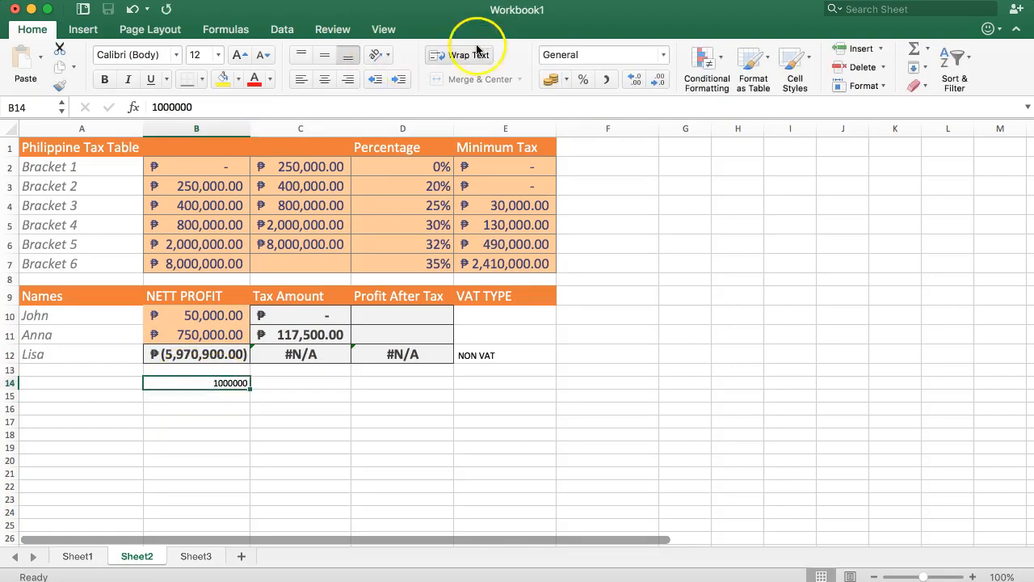
left_click(606, 78)
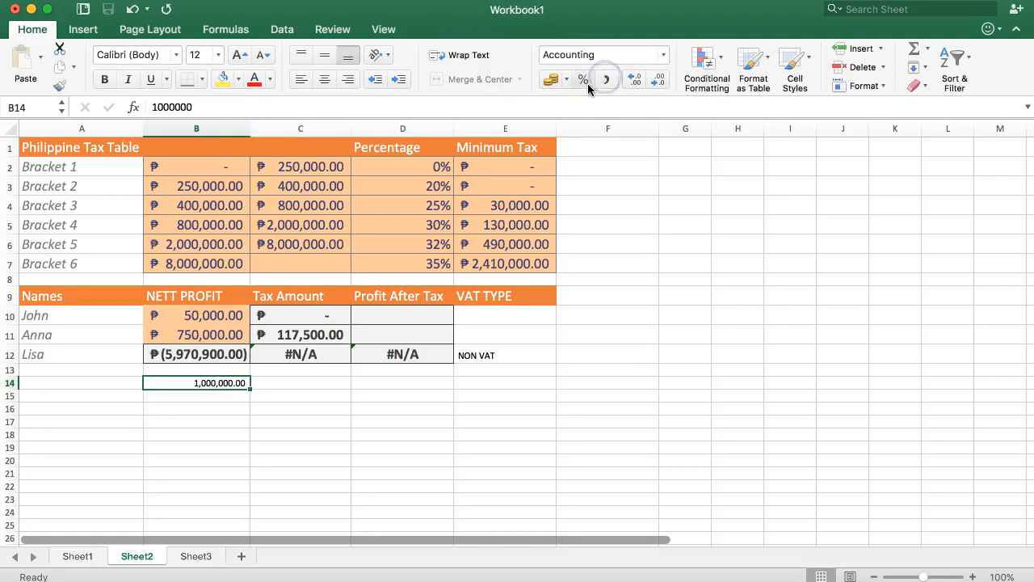
double_click(215, 385)
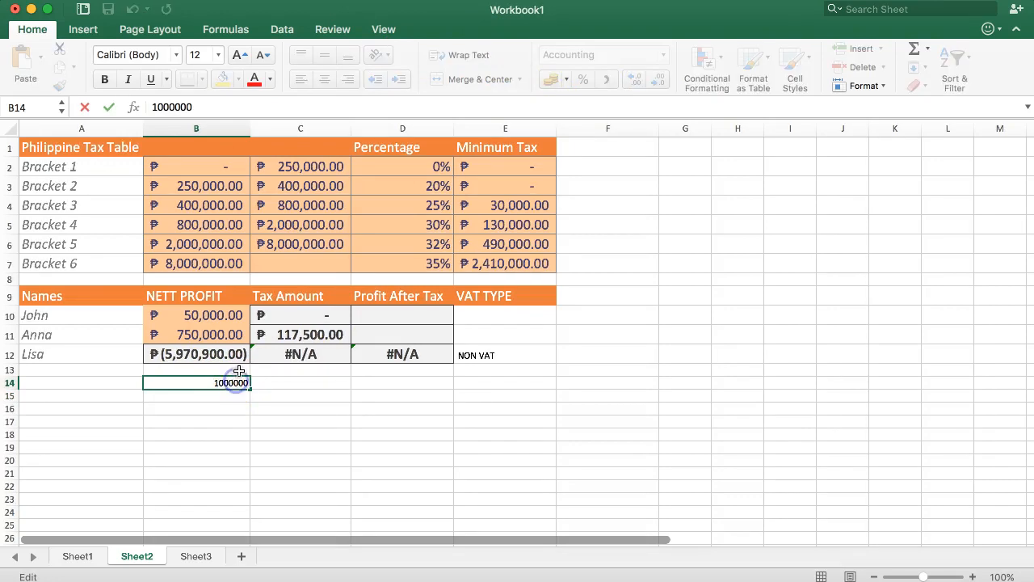
type("0")
key("Return")
Step: In B15, add the net profit in B12 to the amount in B14
type("=")
key("Up")
key("Up")
key("Up")
type("+")
key("Up")
key("Return")
key("Down")
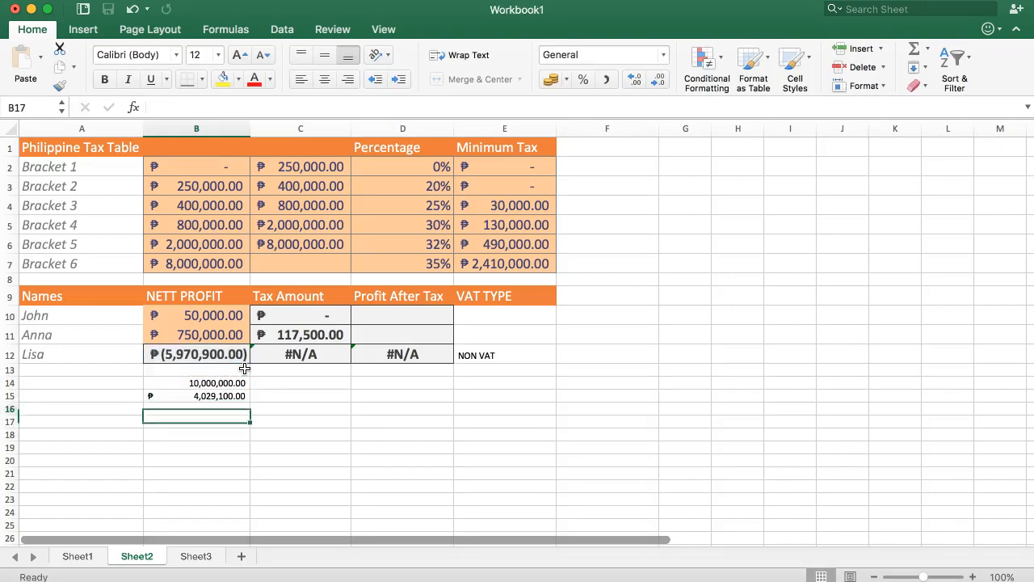
Step: Clear the trial amount and the sum formula from B14:B16 below the net profit column
key("Up")
key("Up")
left_click(209, 395)
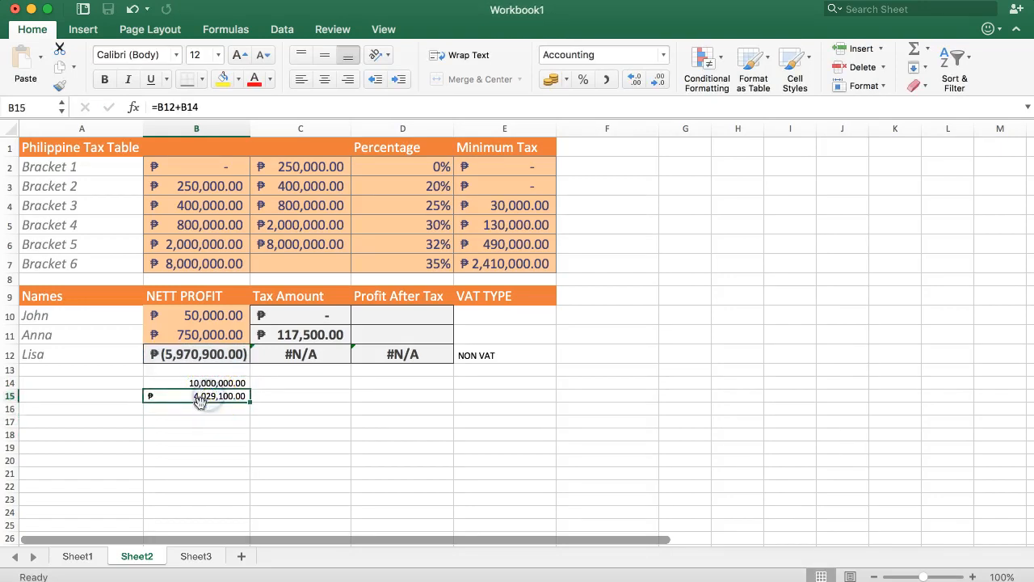
left_click_drag(171, 382, 171, 407)
key("Delete")
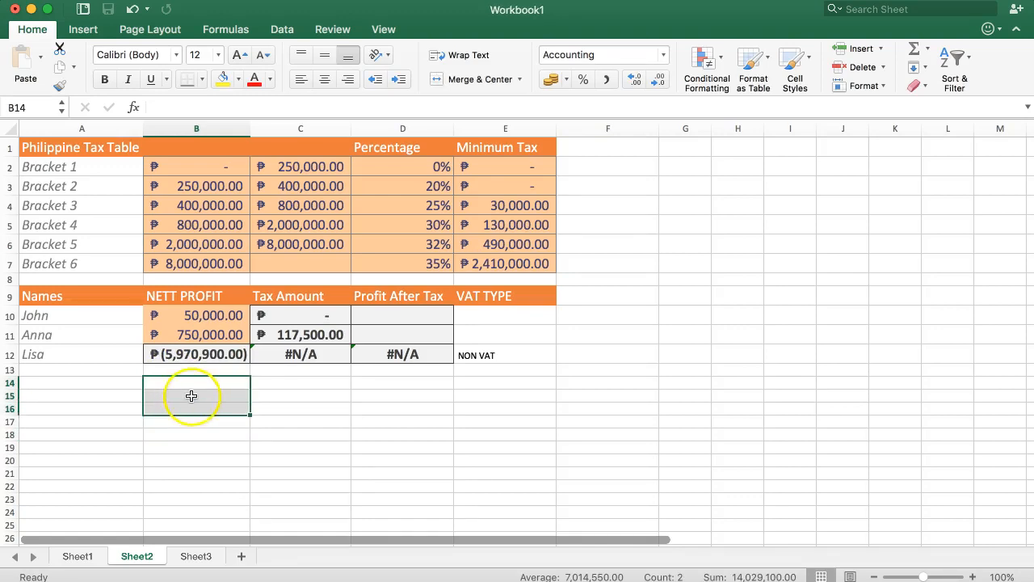
left_click(190, 396)
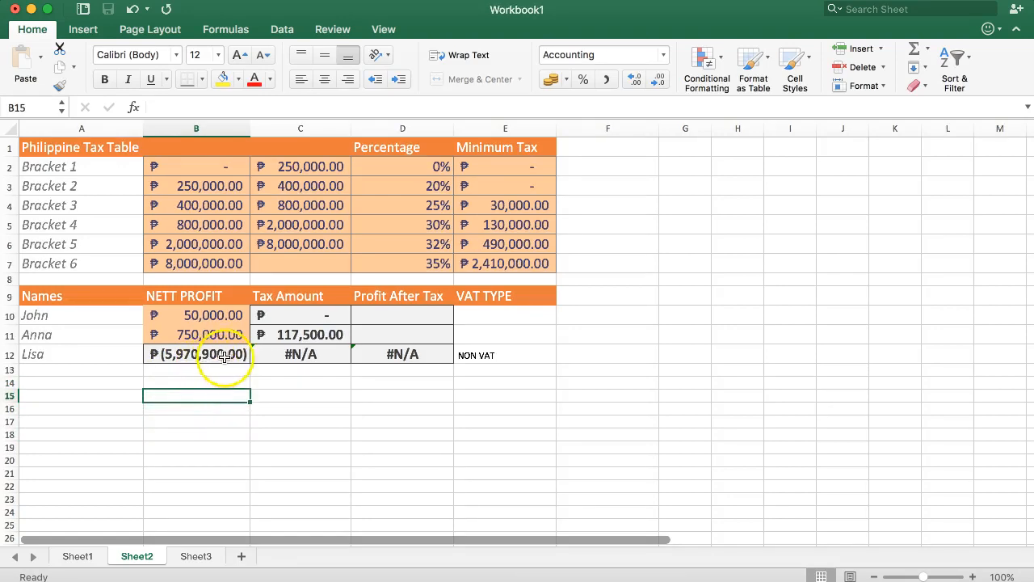
Step: Examine the tax table's bracket ranges, especially the Bracket 1 row, and the VLOOKUP tax formula in C12
left_click_drag(72, 166, 546, 259)
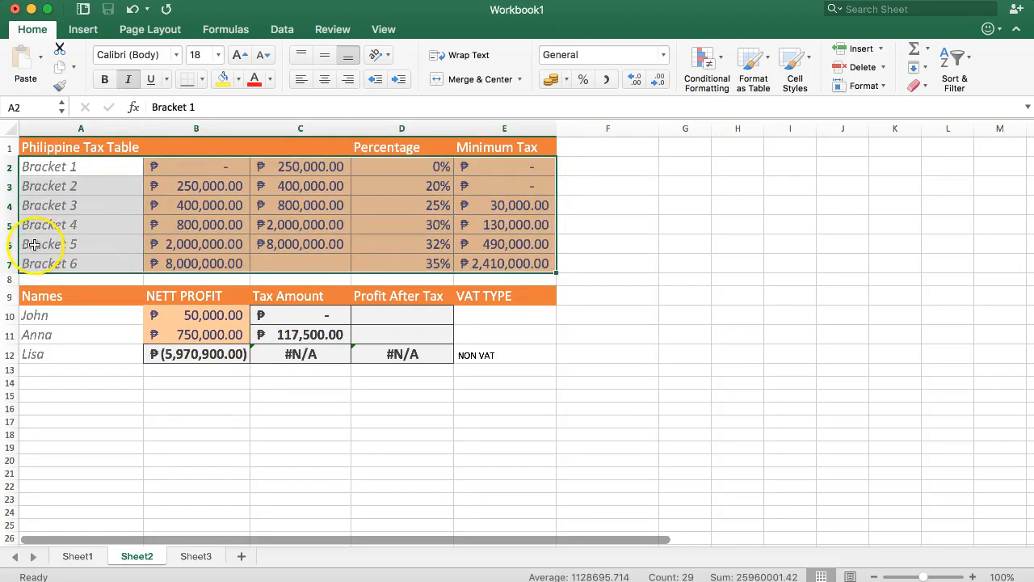
left_click_drag(84, 164, 468, 167)
left_click(278, 202)
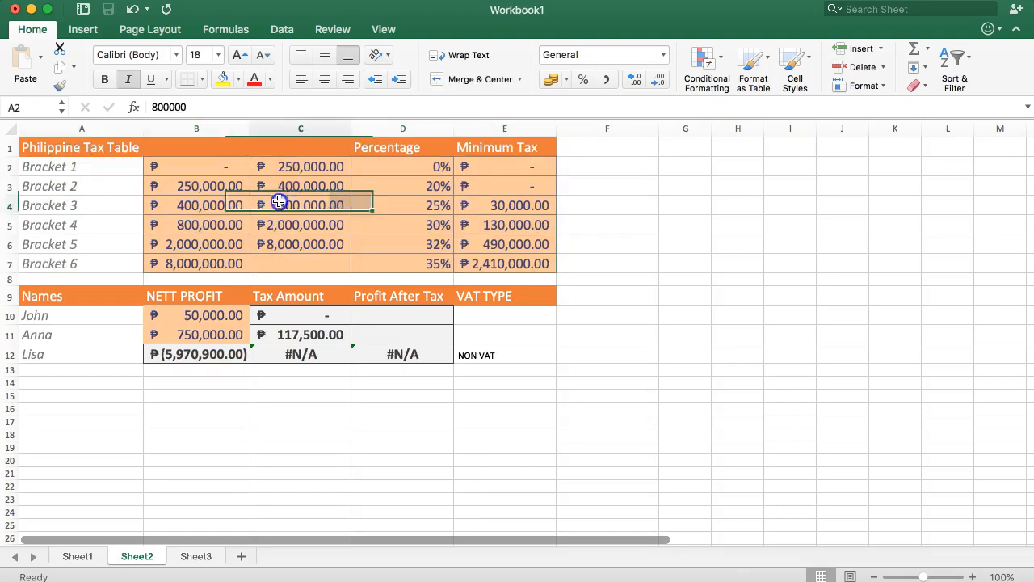
left_click(296, 357)
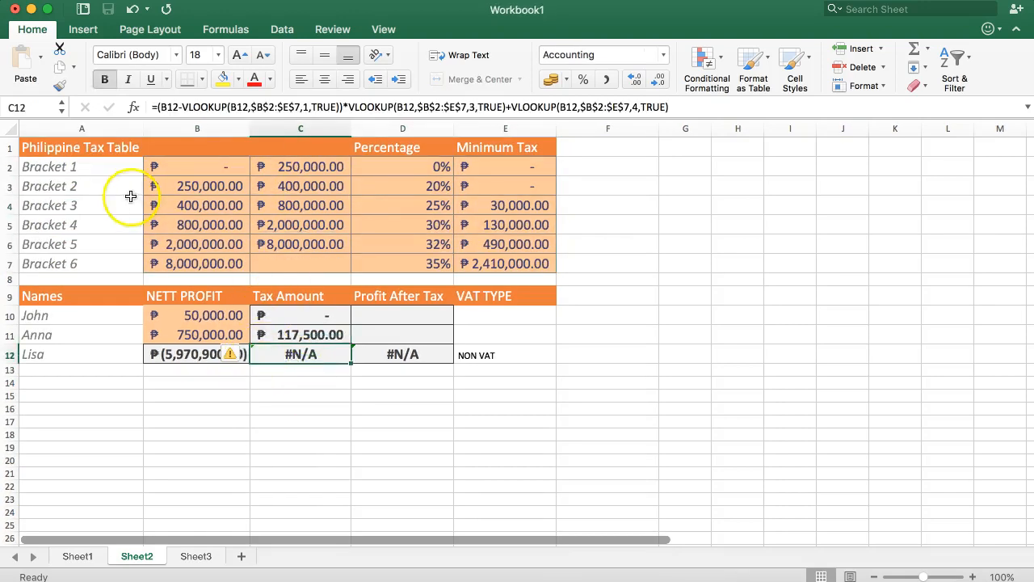
Step: Insert a row above Bracket 1 in the tax table and copy the Bracket 1 row's formatting onto it
right_click(10, 164)
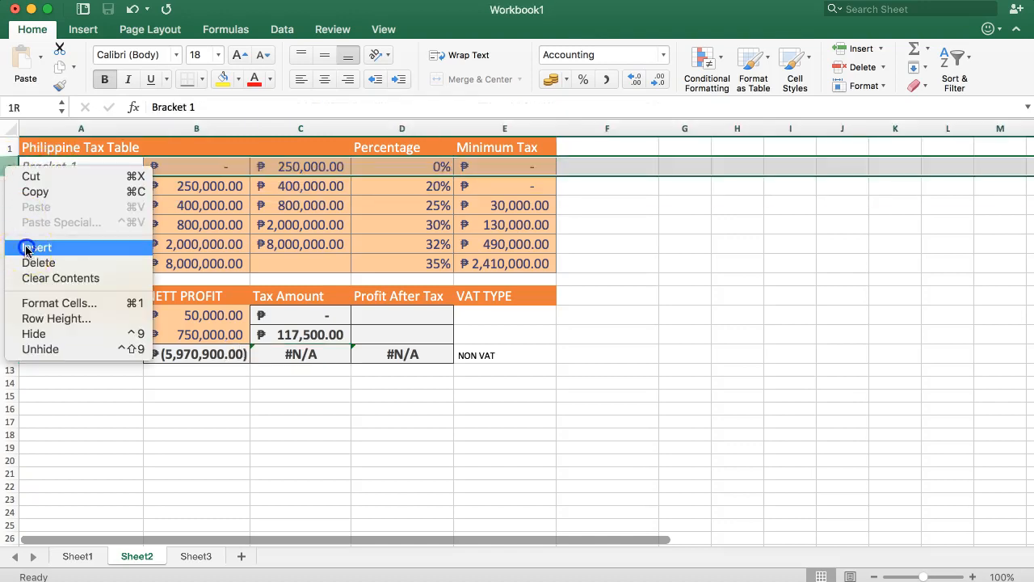
left_click(26, 247)
left_click(61, 186)
left_click_drag(61, 186, 542, 184)
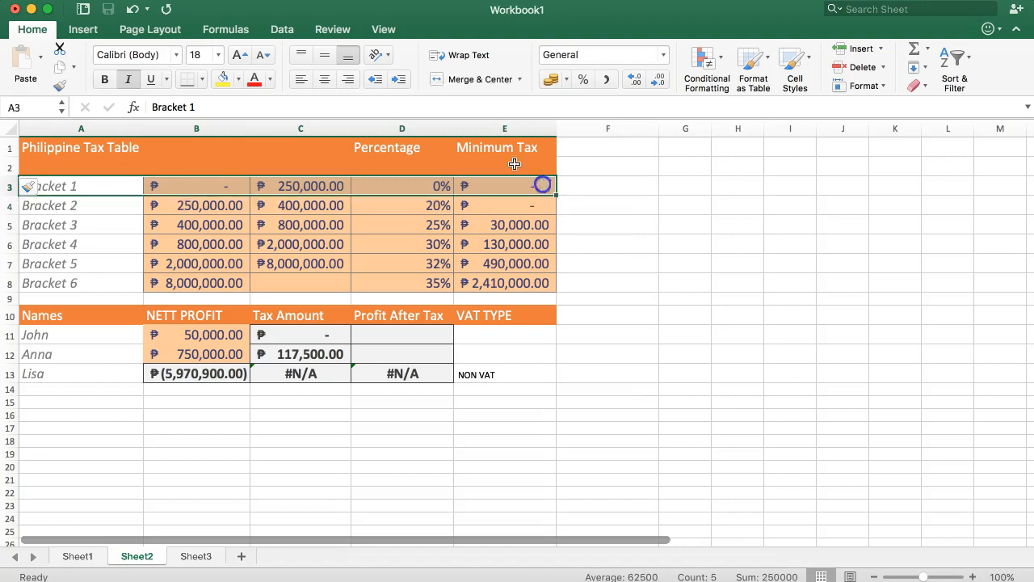
left_click(60, 85)
left_click_drag(51, 167, 475, 169)
left_click(493, 223)
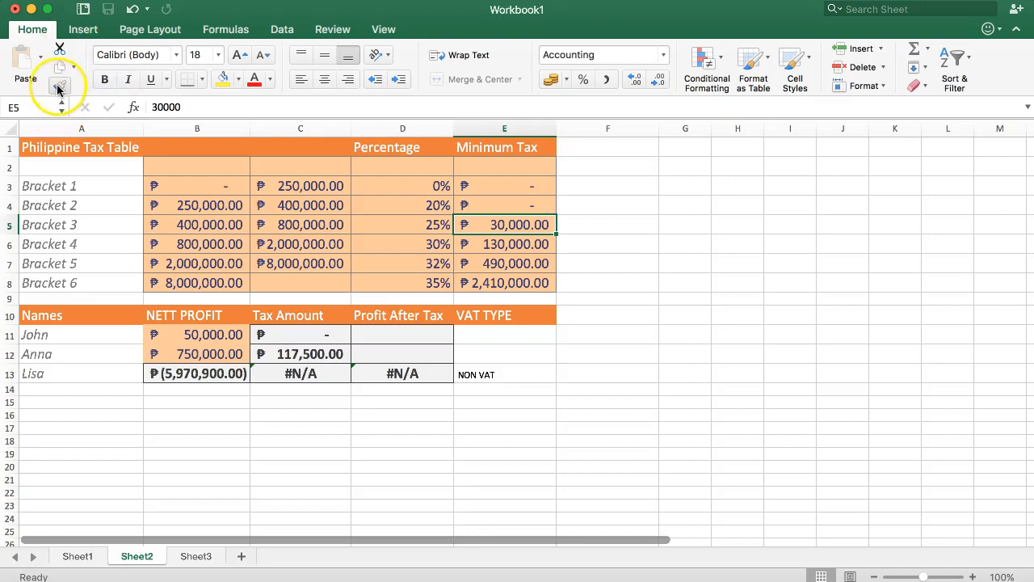
Step: Label the new tax table row Bracket 0 in A2
left_click(63, 170)
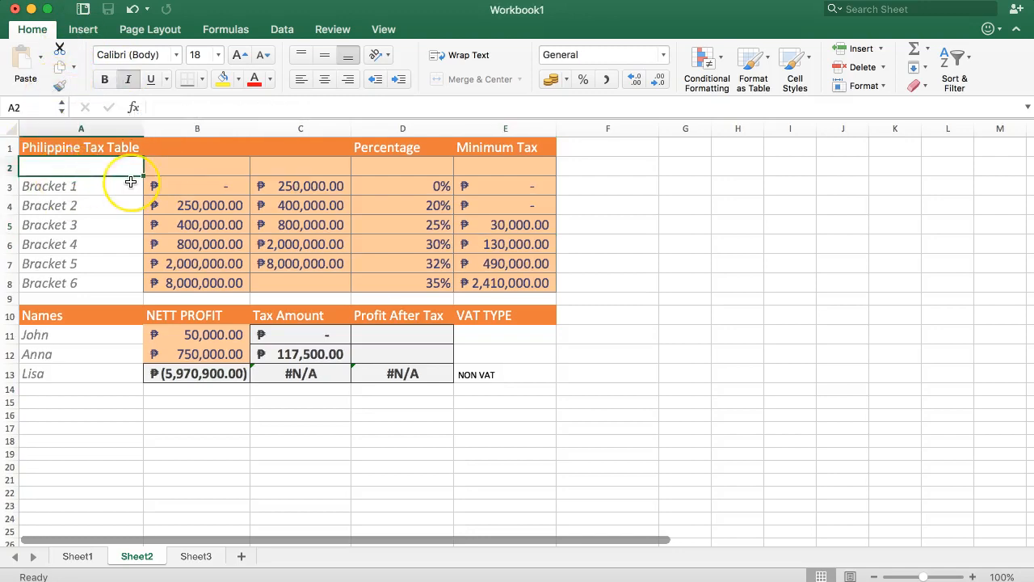
type("Bracket 0")
key("Return")
key("Up")
key("Right")
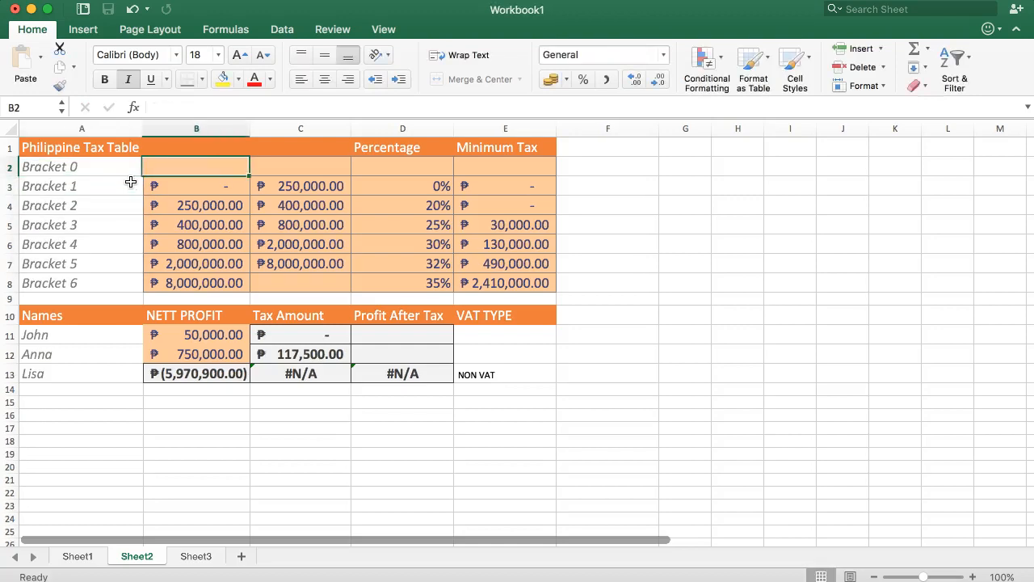
Step: Enter 0 as Bracket 0's lower limit in B2
type("0")
key("Tab")
key("Tab")
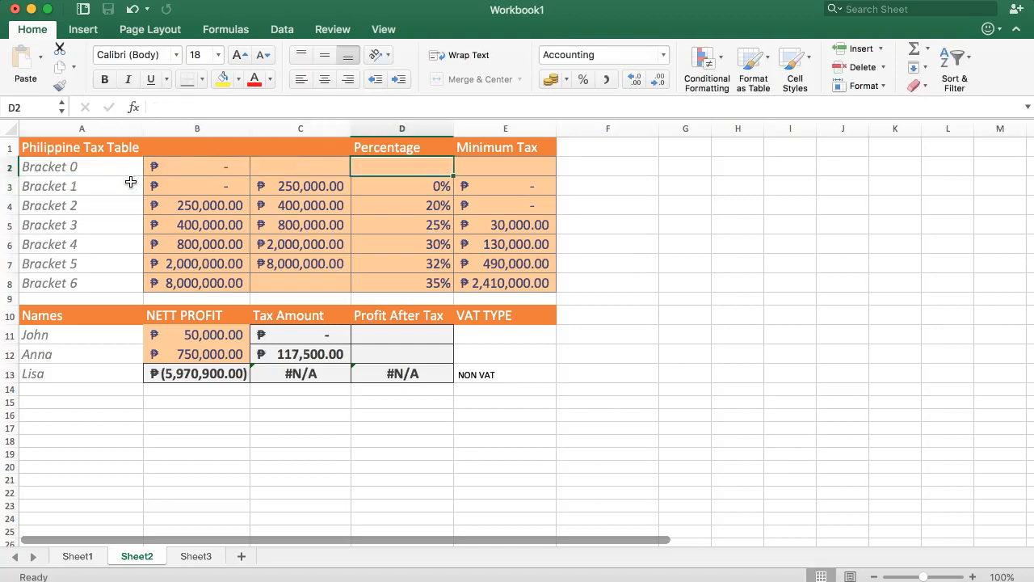
key("Left")
key("Left")
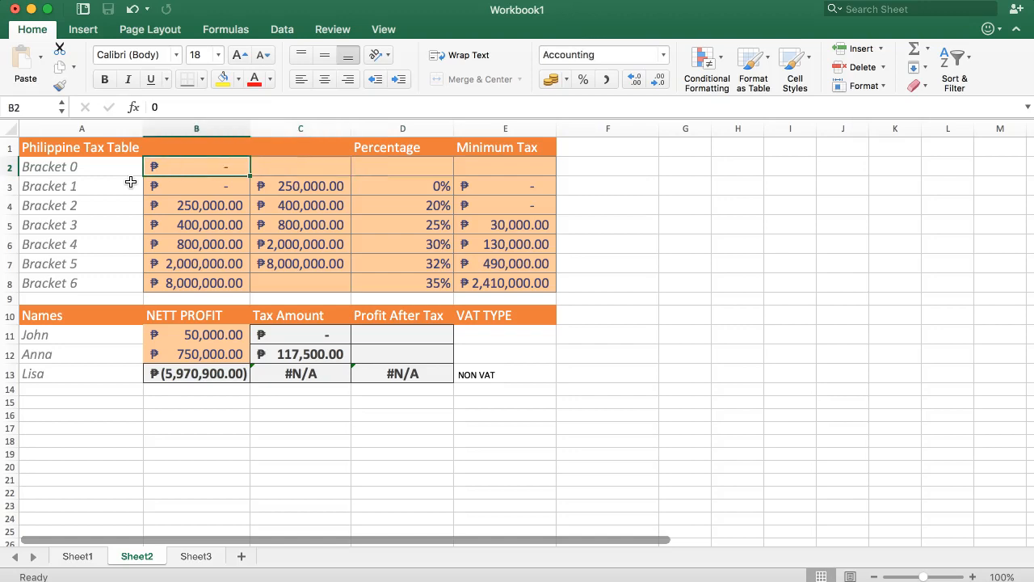
key("Left")
key("Right")
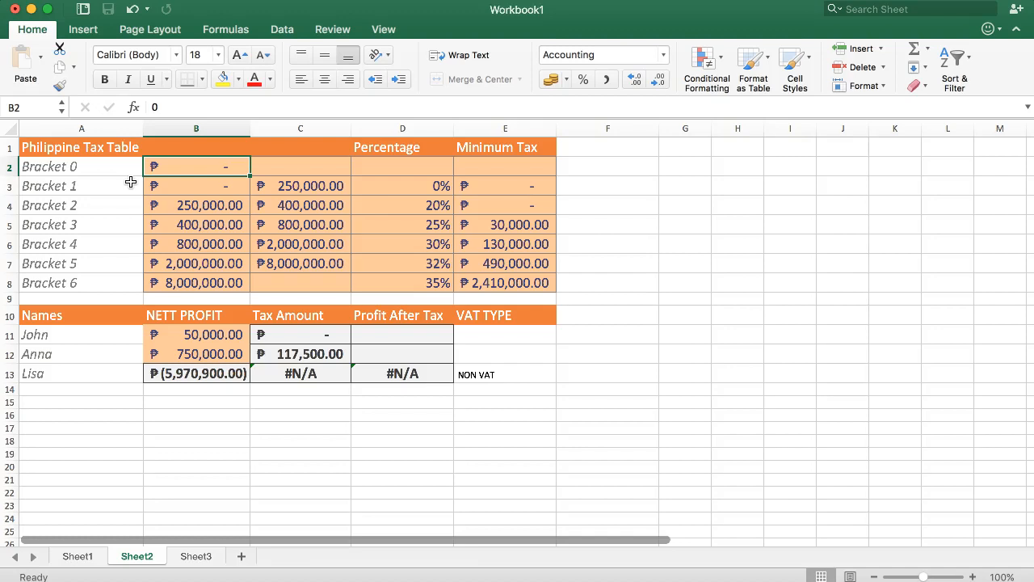
Step: Set Bracket 0's lower limit in B2 to -999999999
type("999")
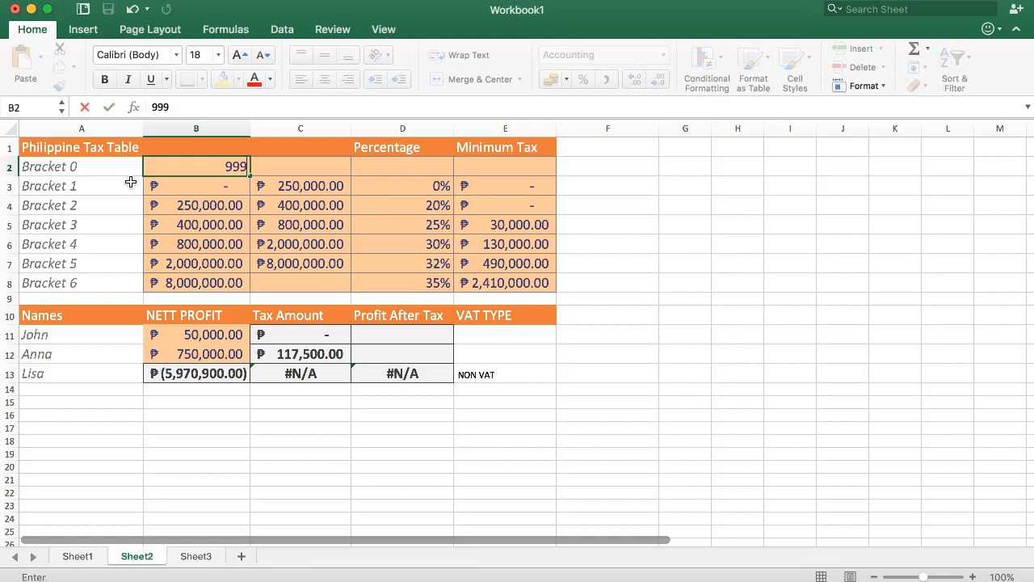
type("999999")
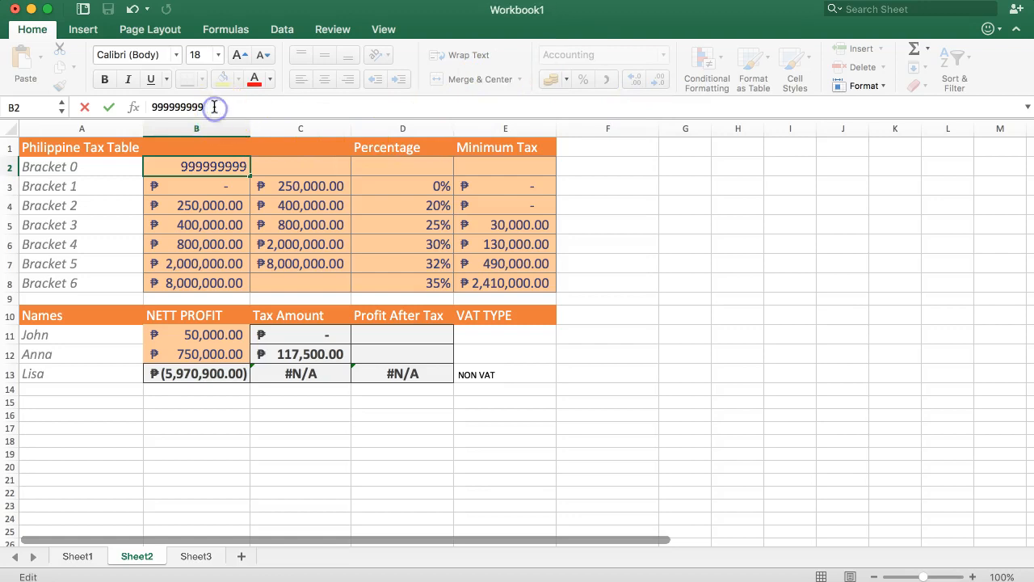
type("-")
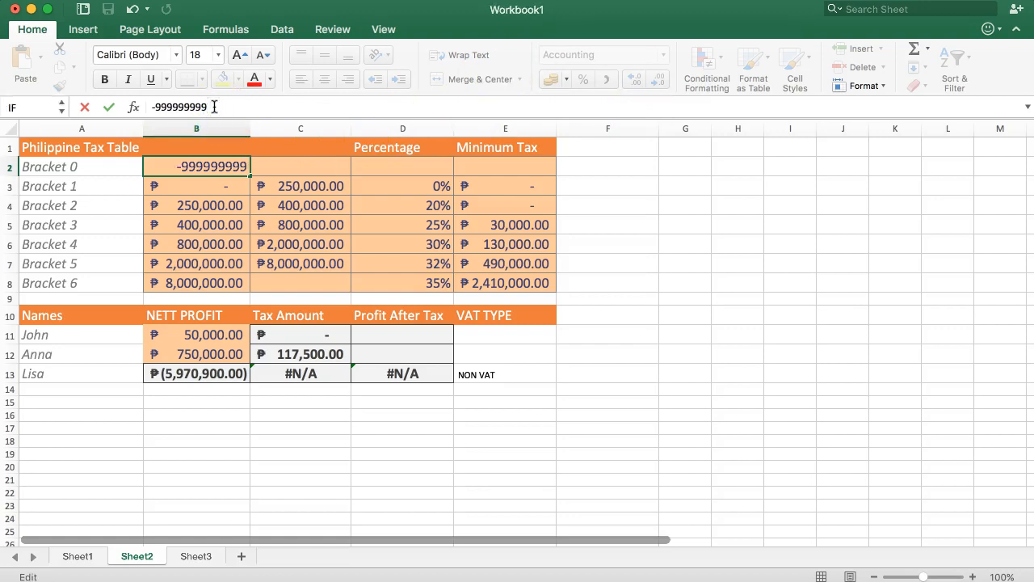
key("Return")
key("Up")
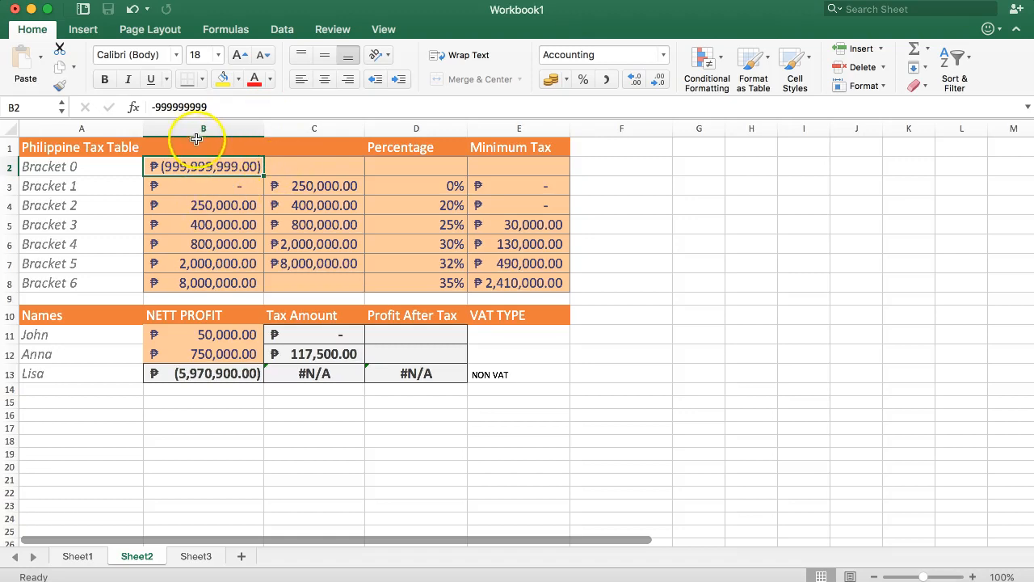
Step: Examine Bracket 0's upper limit, percentage and minimum tax cells, and the net profit formula in B13
left_click(276, 167)
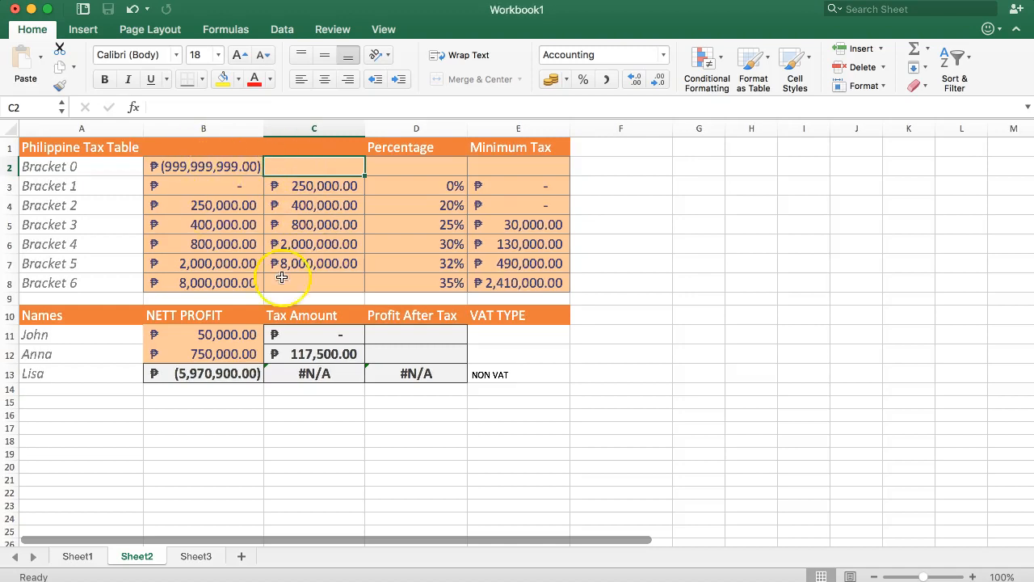
left_click(307, 162)
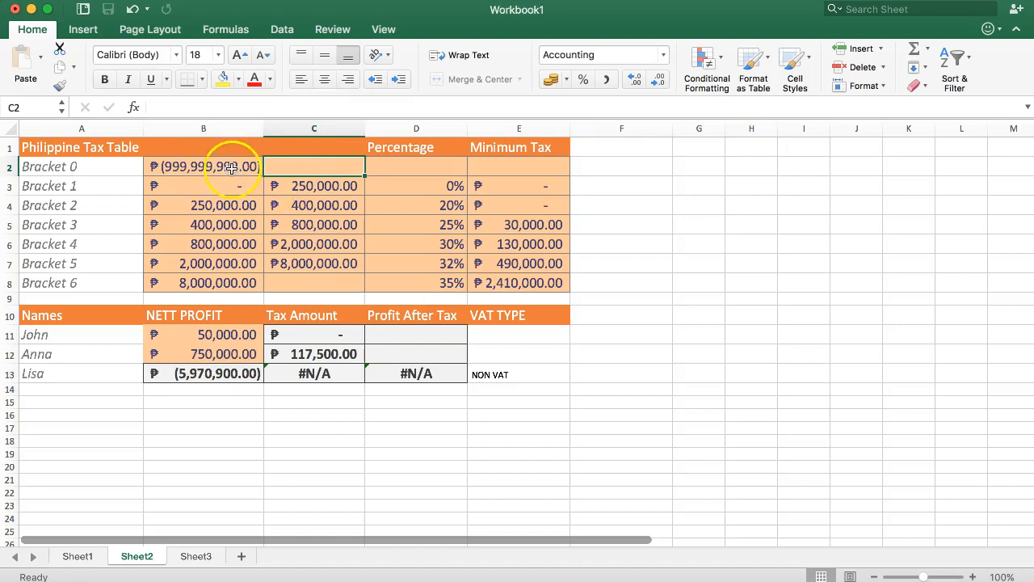
left_click(305, 166)
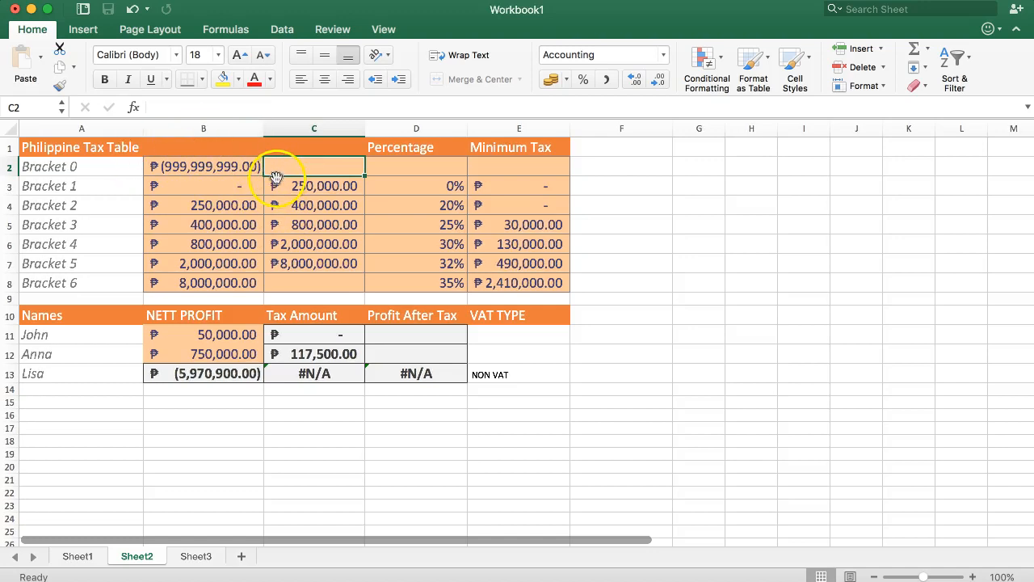
left_click(411, 166)
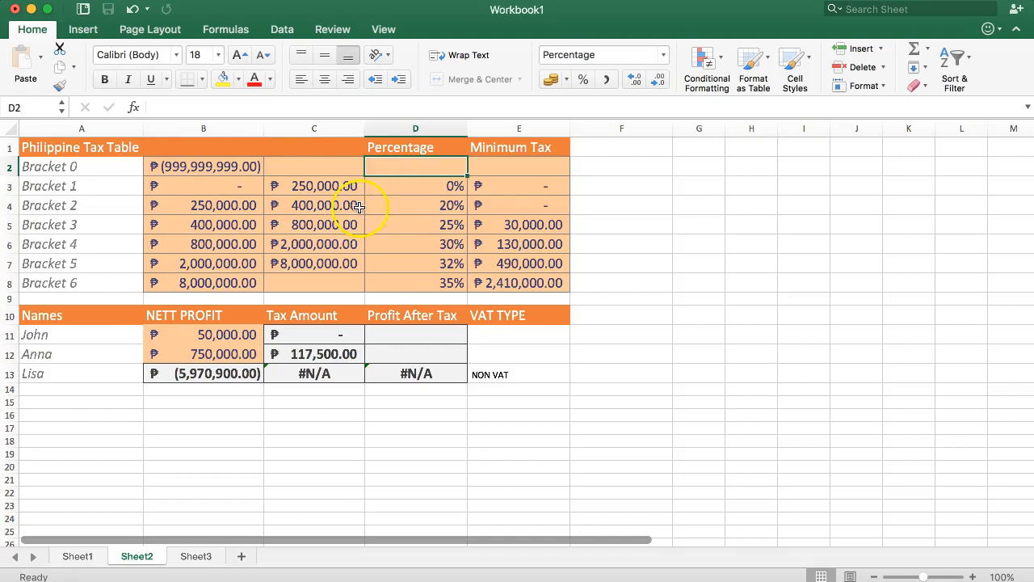
left_click(521, 166)
left_click(417, 166)
left_click(490, 165)
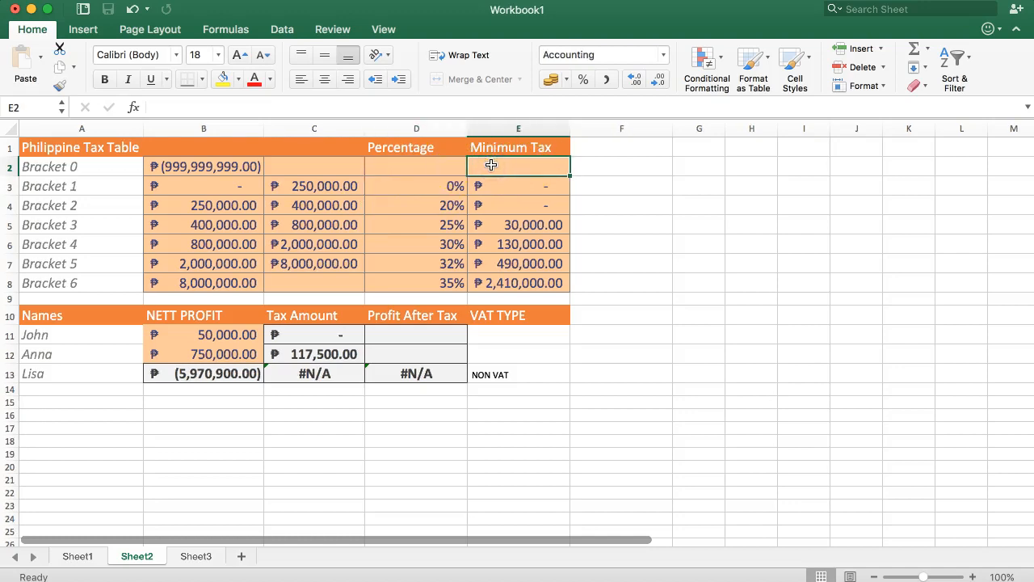
double_click(225, 373)
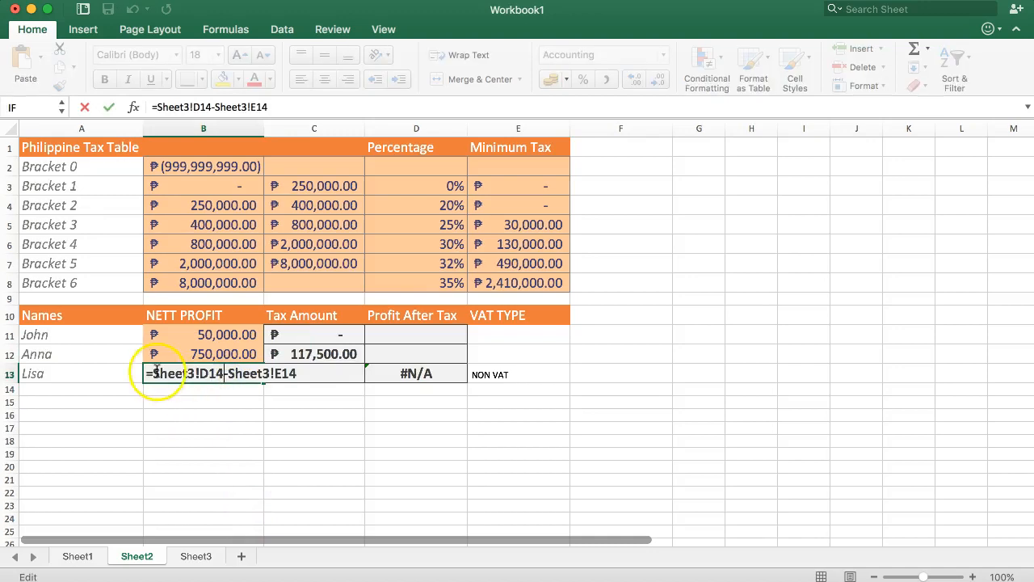
key("Escape")
Step: In C13's tax formula, extend the first and third VLOOKUP ranges to $B$2:$E$8 to include Bracket 0
double_click(299, 374)
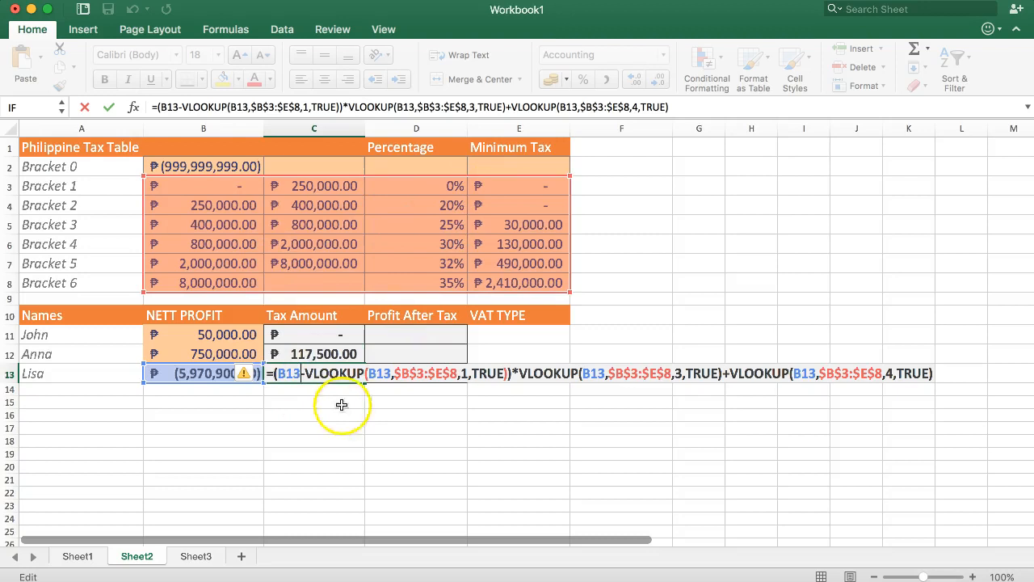
left_click_drag(571, 176, 571, 162)
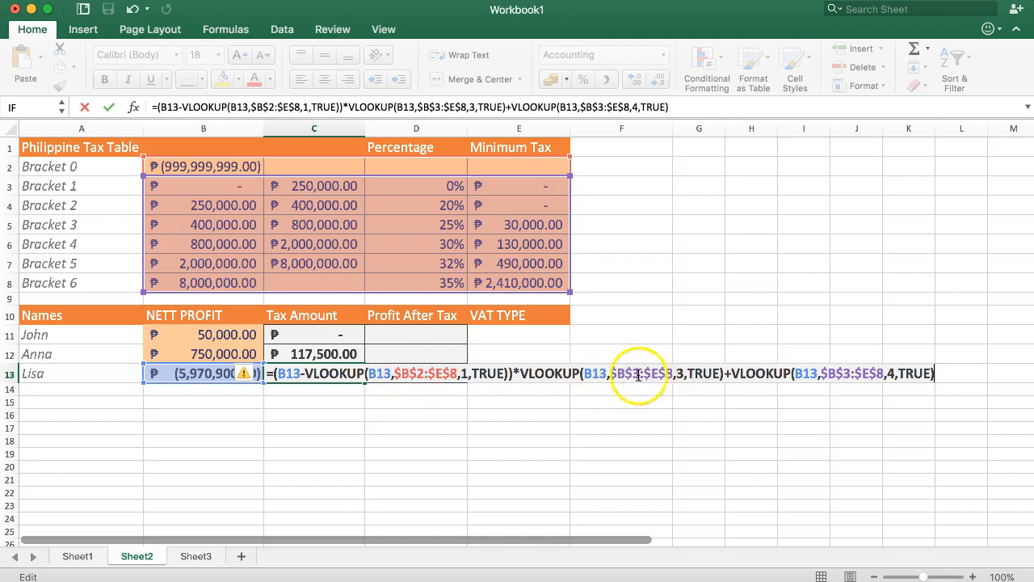
key("Left")
key("Left")
key("Left")
key("Left")
key("Left")
key("Left")
key("Left")
key("Left")
key("Left")
key("Left")
key("Left")
key("Left")
key("Left")
key("Left")
key("Left")
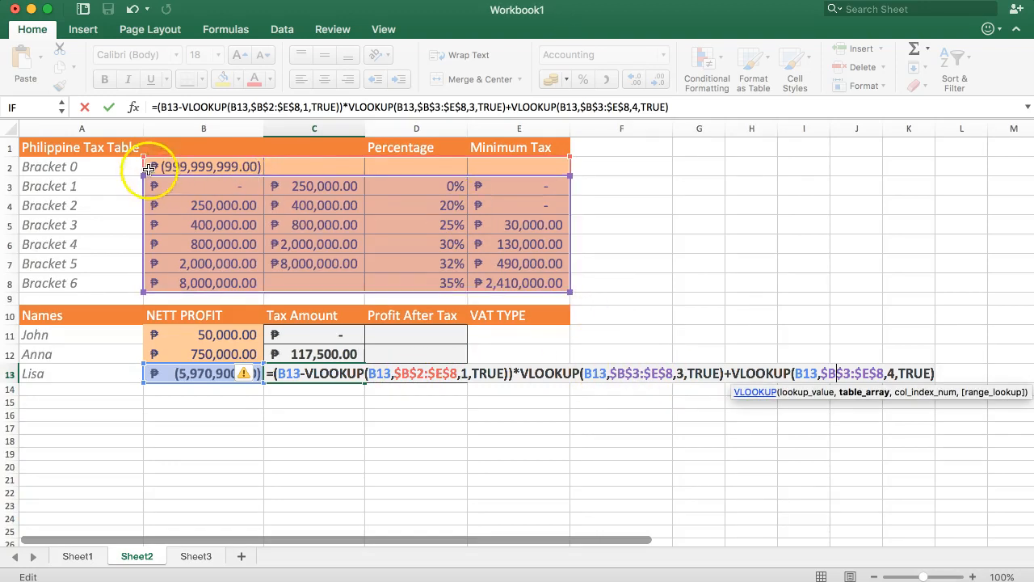
double_click(636, 373)
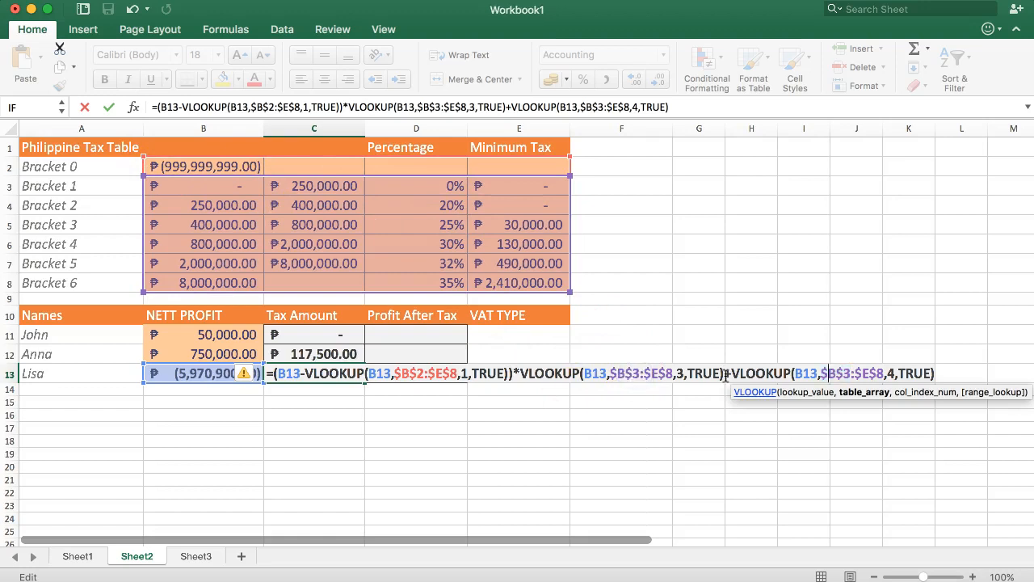
left_click(850, 373)
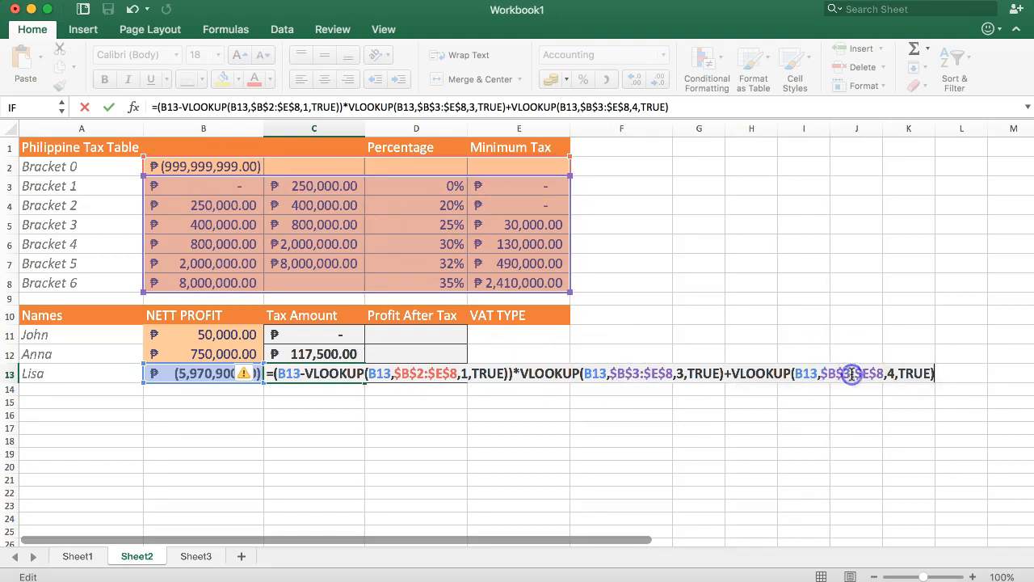
key("Left")
key("Left")
key("Left")
key("Left")
key("Left")
key("Left")
key("Left")
key("Left")
key("Left")
key("Left")
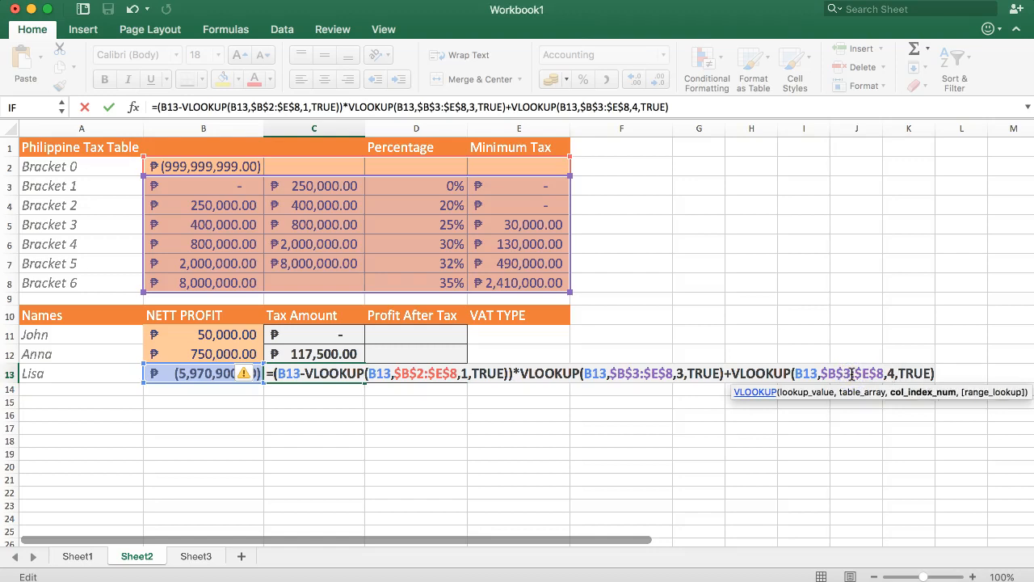
left_click(630, 107)
left_click(592, 107)
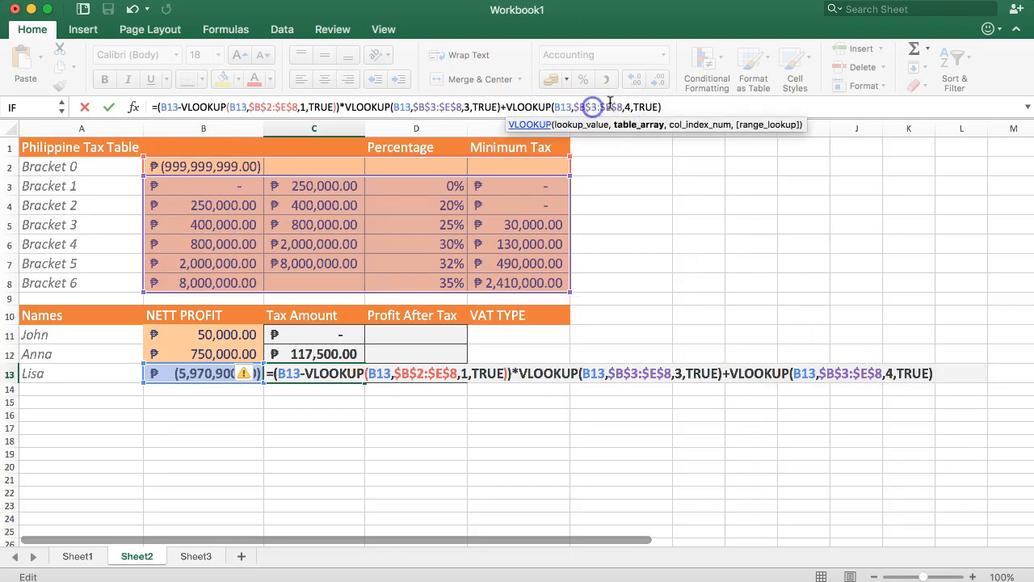
left_click(692, 126)
type("2")
Step: Change the second VLOOKUP range in C13 to $B$2:$E$8, and widen column D to fit the profit after tax
key("Left")
key("Left")
key("Left")
key("Left")
key("Left")
key("Left")
key("Left")
key("Left")
key("Left")
key("Left")
key("Left")
key("Left")
key("Left")
key("Left")
key("Left")
key("Left")
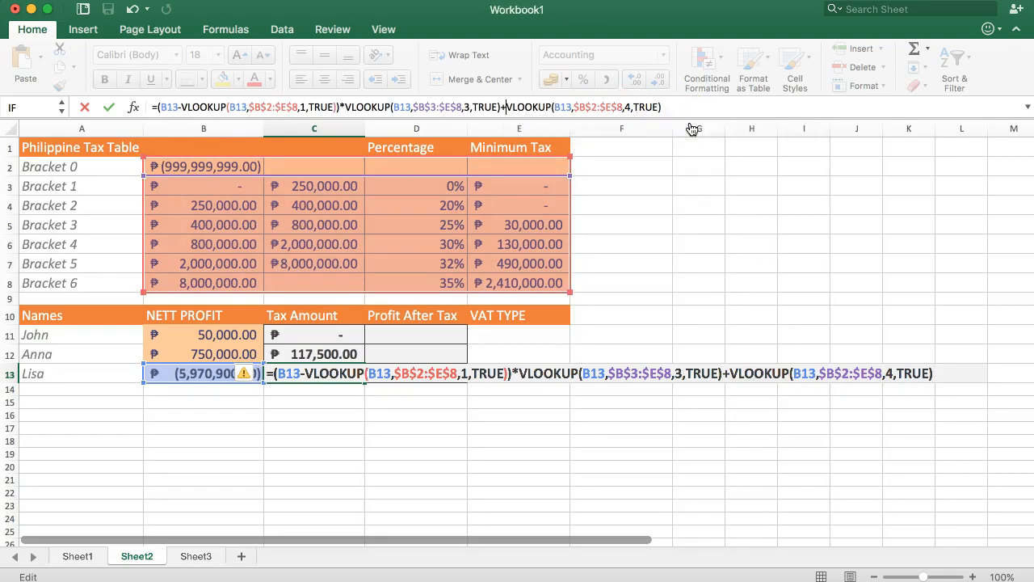
key("Left")
key("Left")
key("Left")
key("Left")
key("Left")
key("Left")
key("Left")
key("Left")
key("Left")
key("Left")
key("Left")
type("2")
left_click(288, 108)
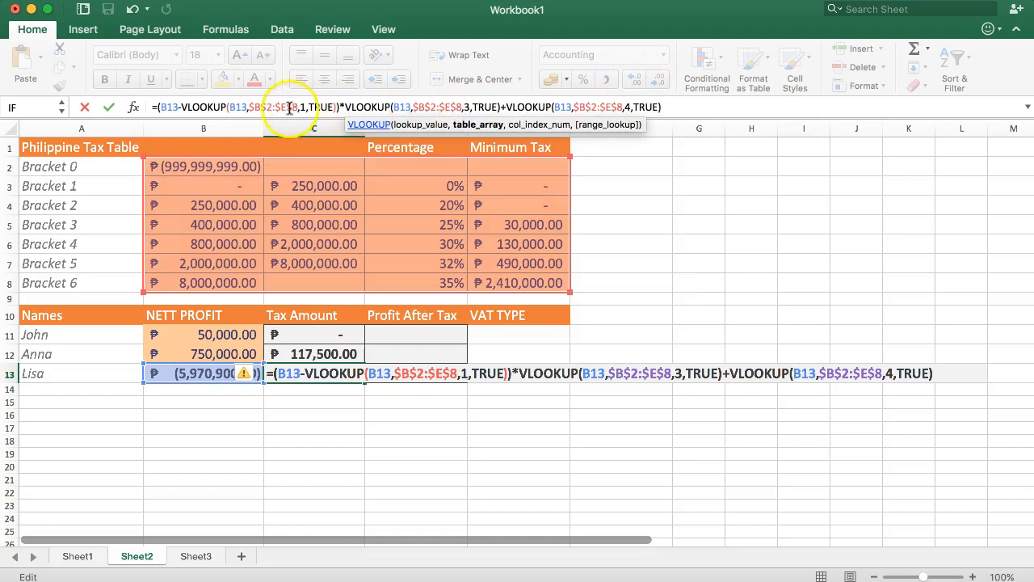
key("Return")
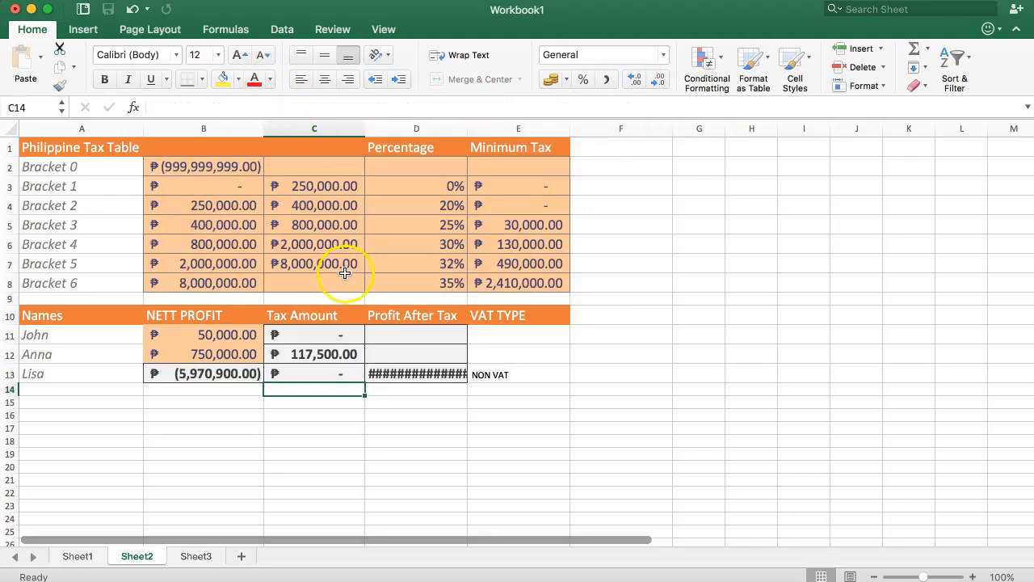
left_click_drag(466, 128, 471, 129)
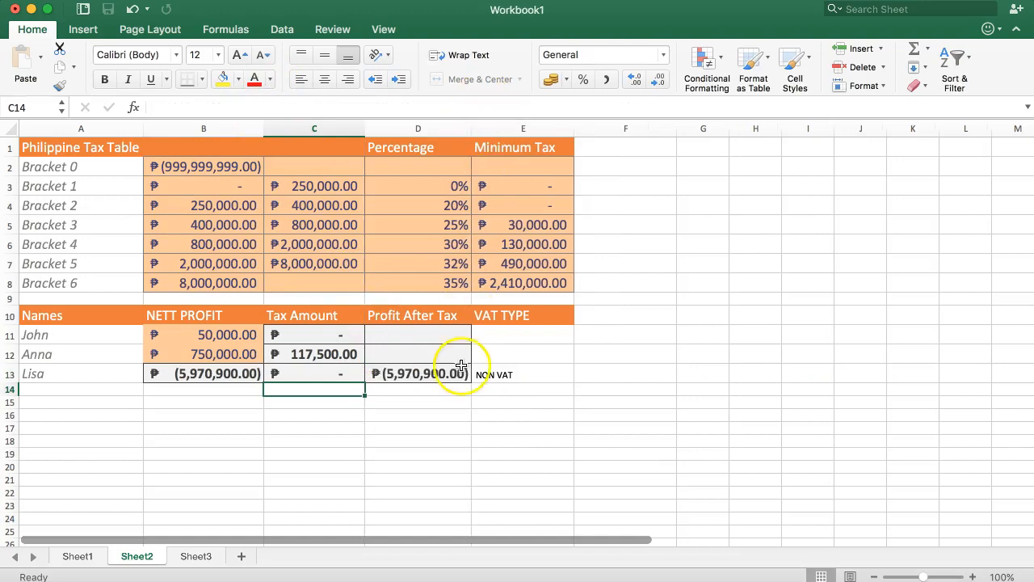
Step: Copy the tax formula from C13 up through C11 and the profit-after-tax formula from D13 up through D11
left_click(426, 373)
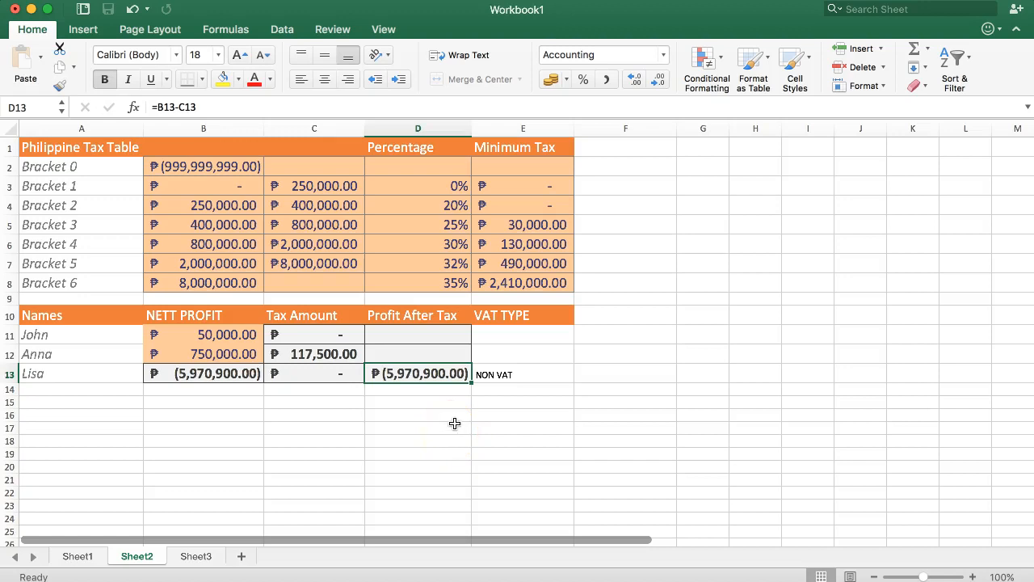
left_click(313, 373)
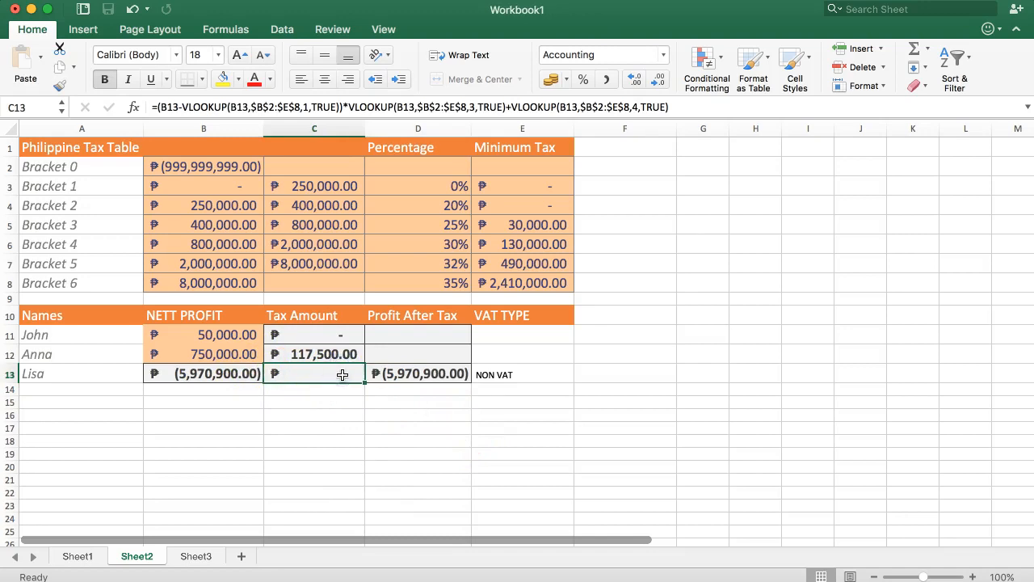
left_click(332, 370)
left_click_drag(365, 383, 367, 333)
left_click(444, 373)
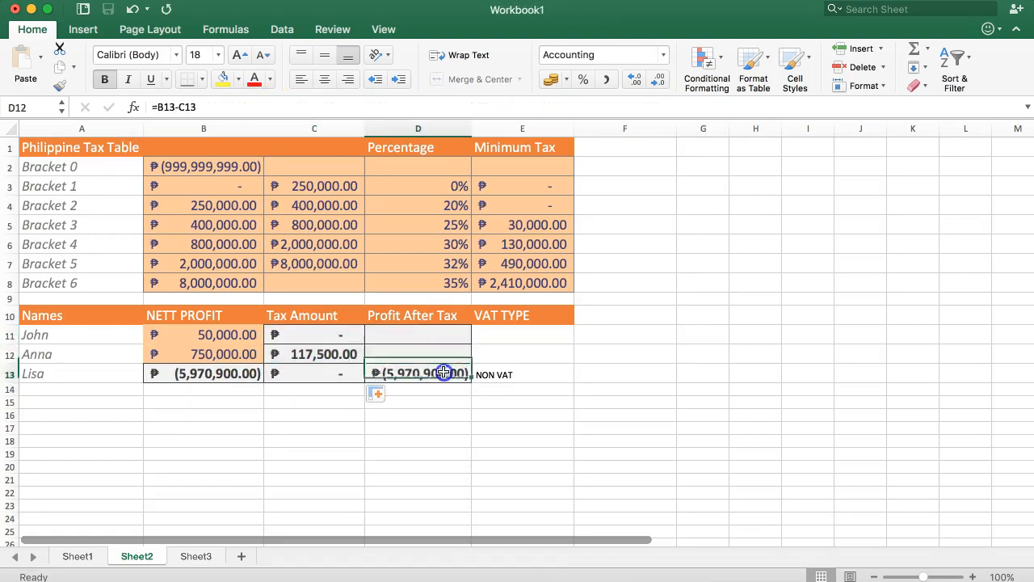
left_click_drag(471, 381, 467, 335)
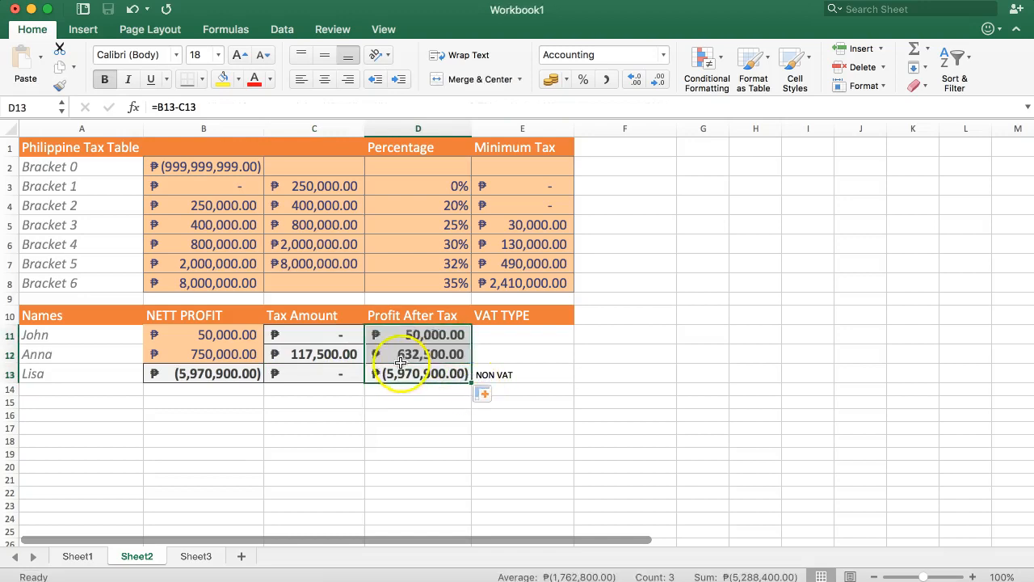
Step: Test the formulas with a net profit of -1 in B11, and undo the entry
left_click(206, 332)
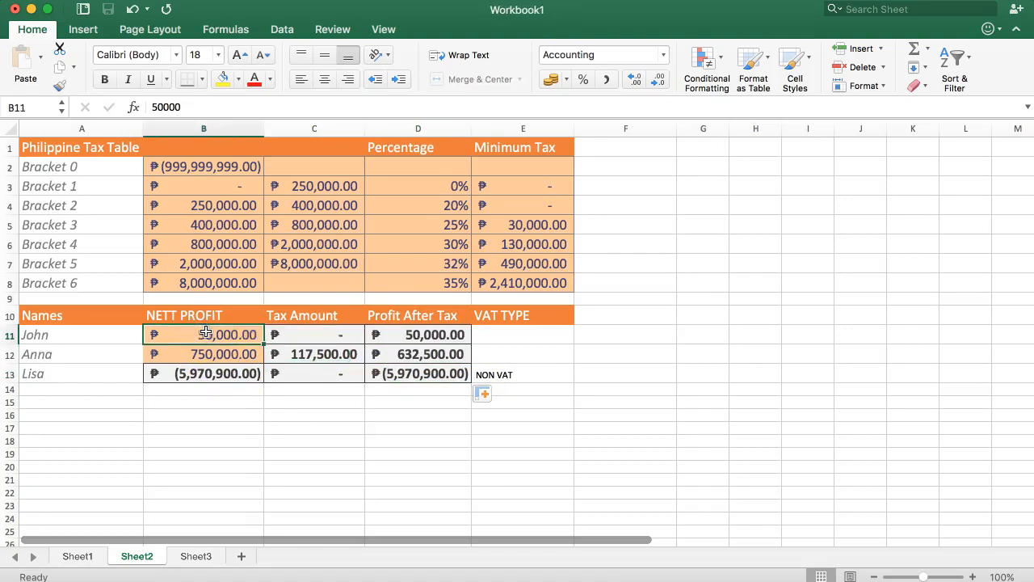
type("-1")
key("Return")
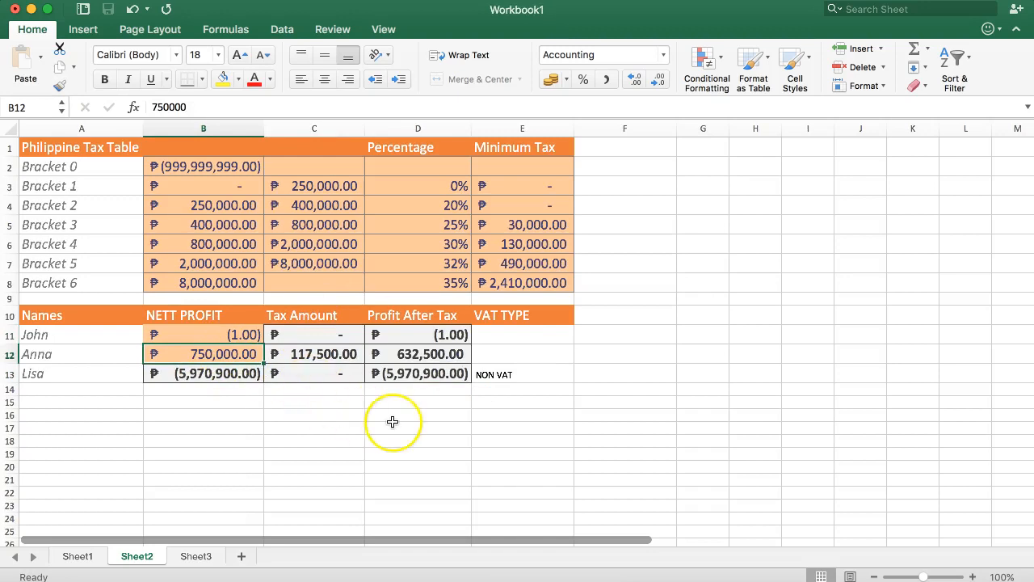
key("super+z")
left_click(389, 402)
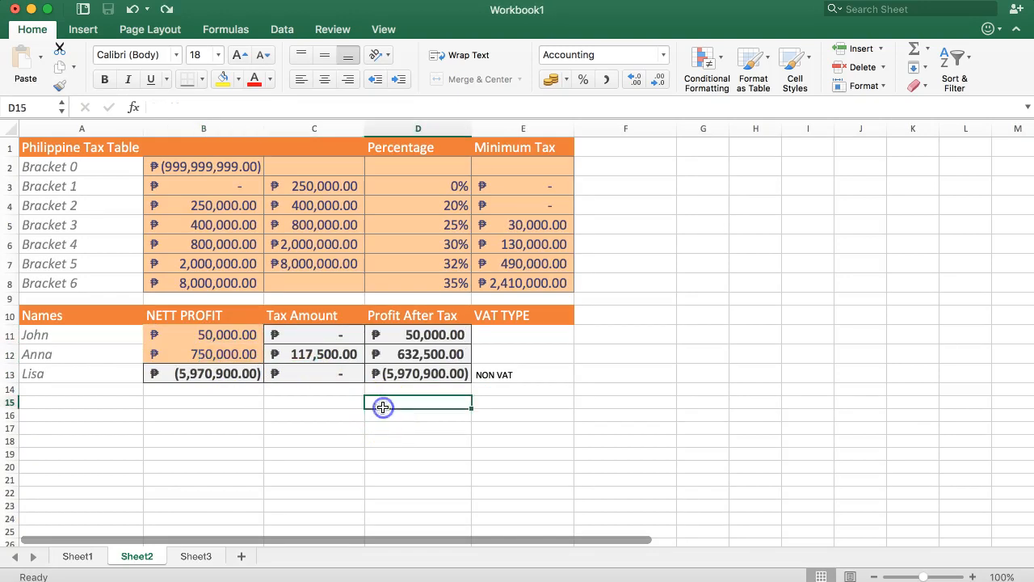
left_click_drag(77, 167, 511, 162)
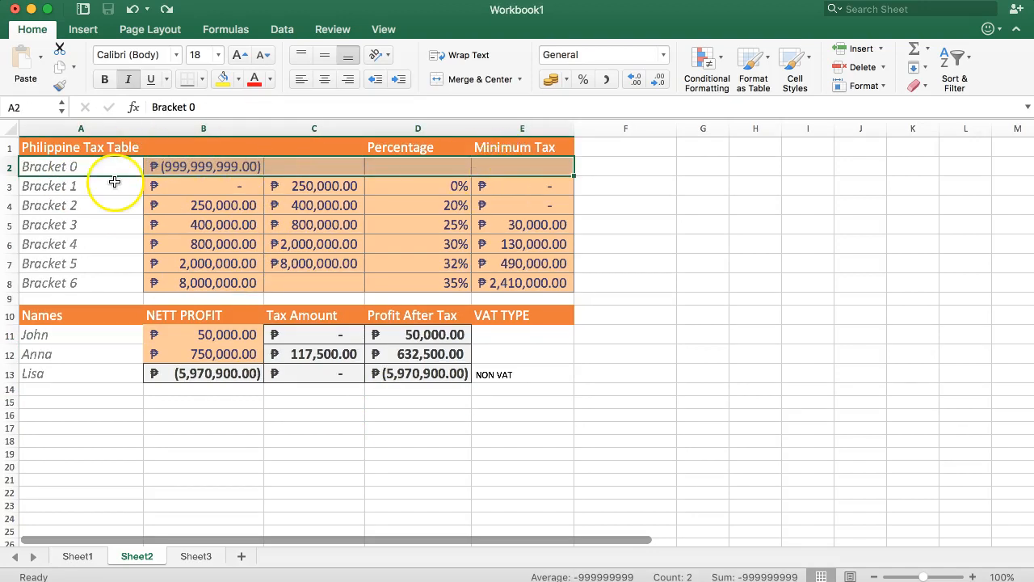
left_click_drag(92, 185, 272, 203)
left_click(240, 170)
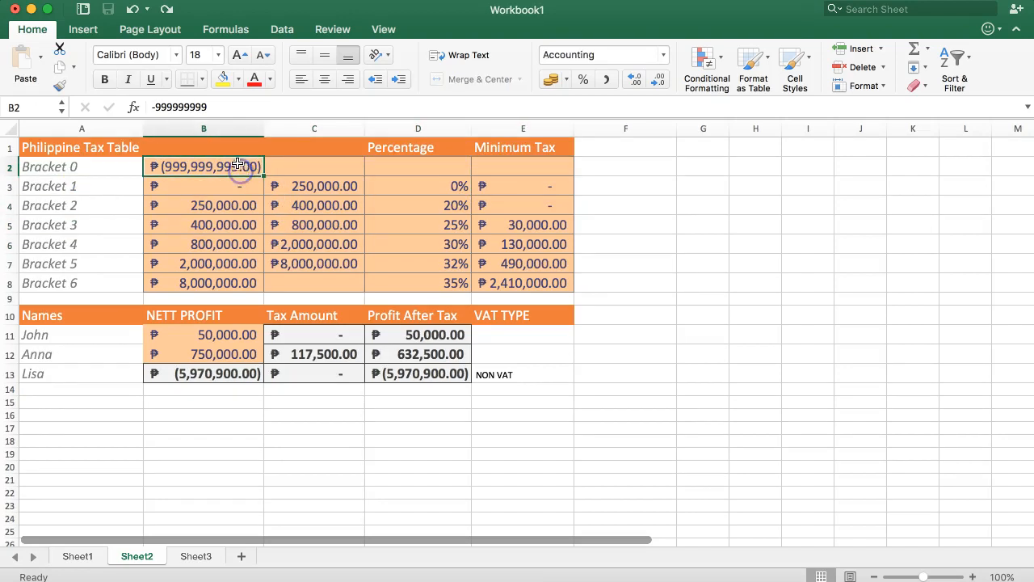
left_click(206, 110)
type("999")
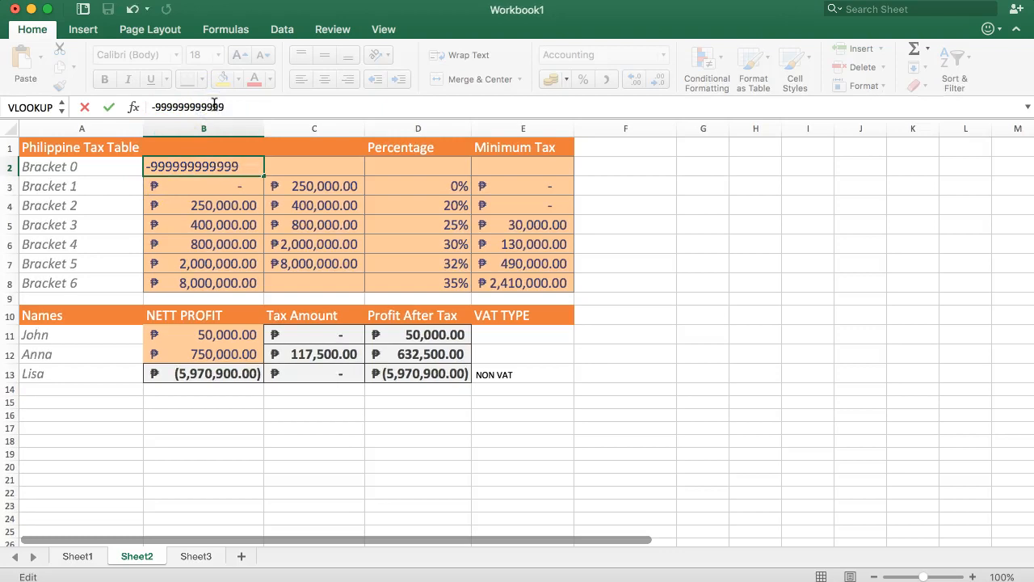
key("Return")
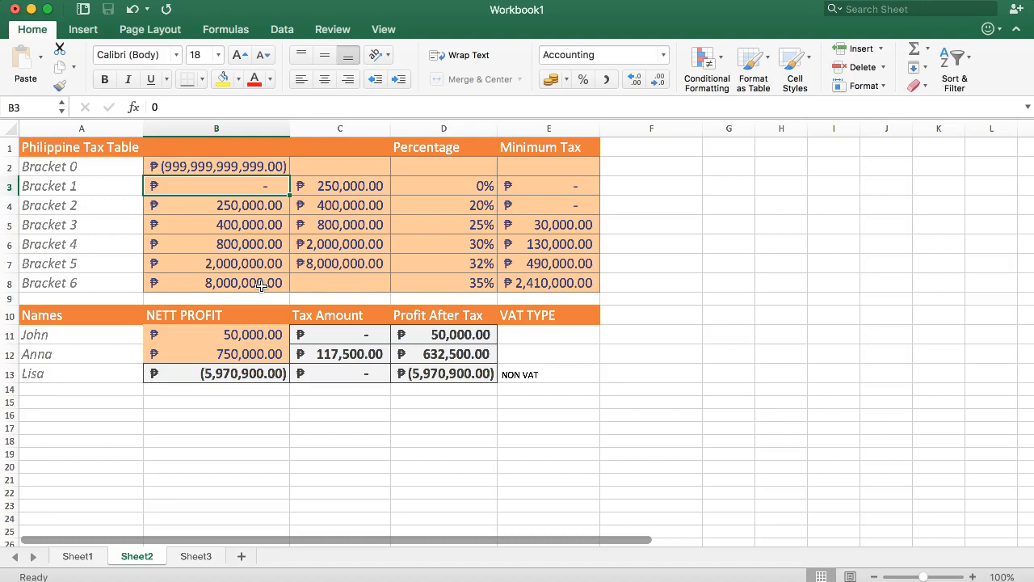
Step: Check the net profit formula in B13 and Bracket 1's percentage in D3
left_click(234, 373)
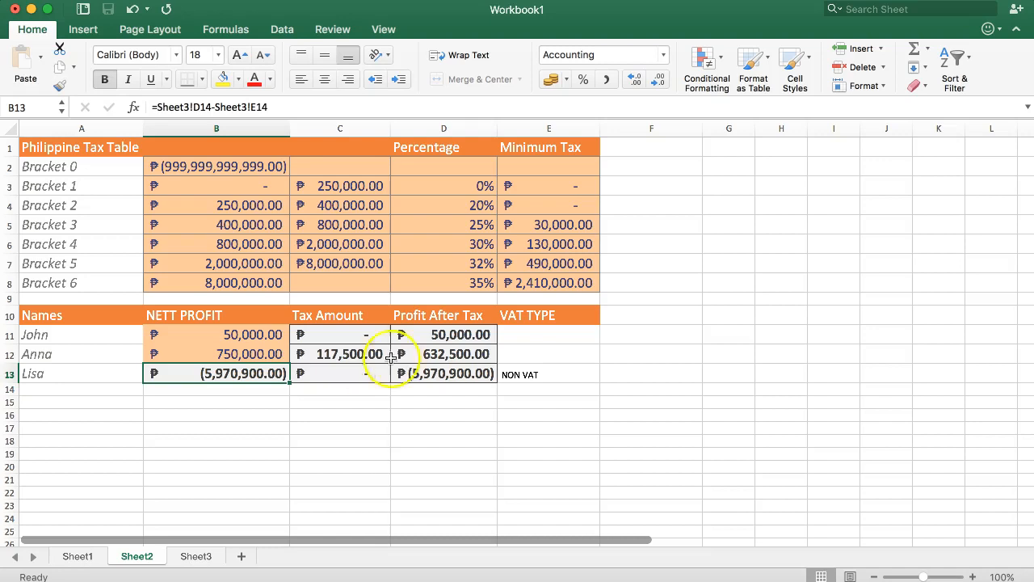
left_click(470, 192)
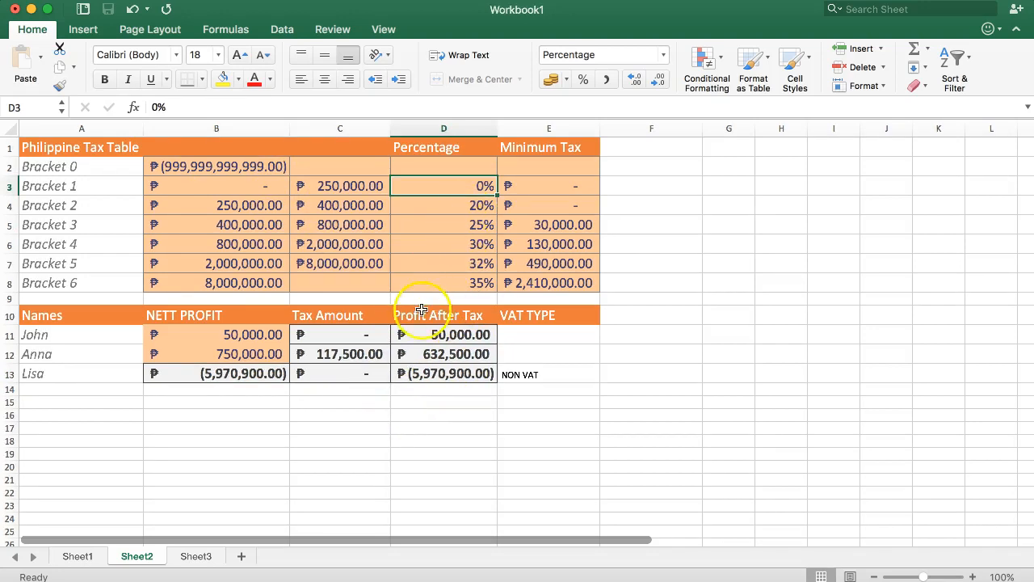
left_click(407, 398)
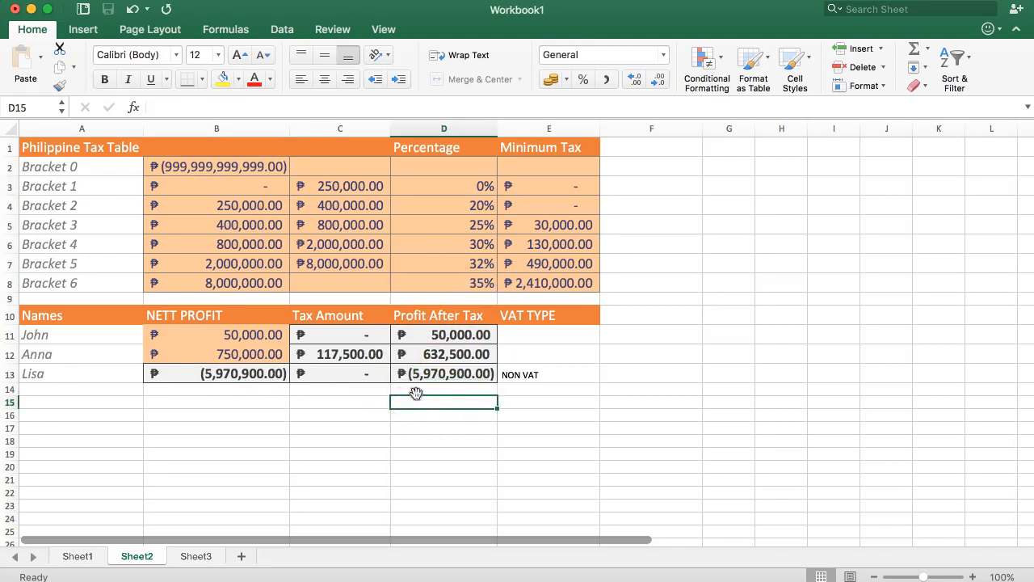